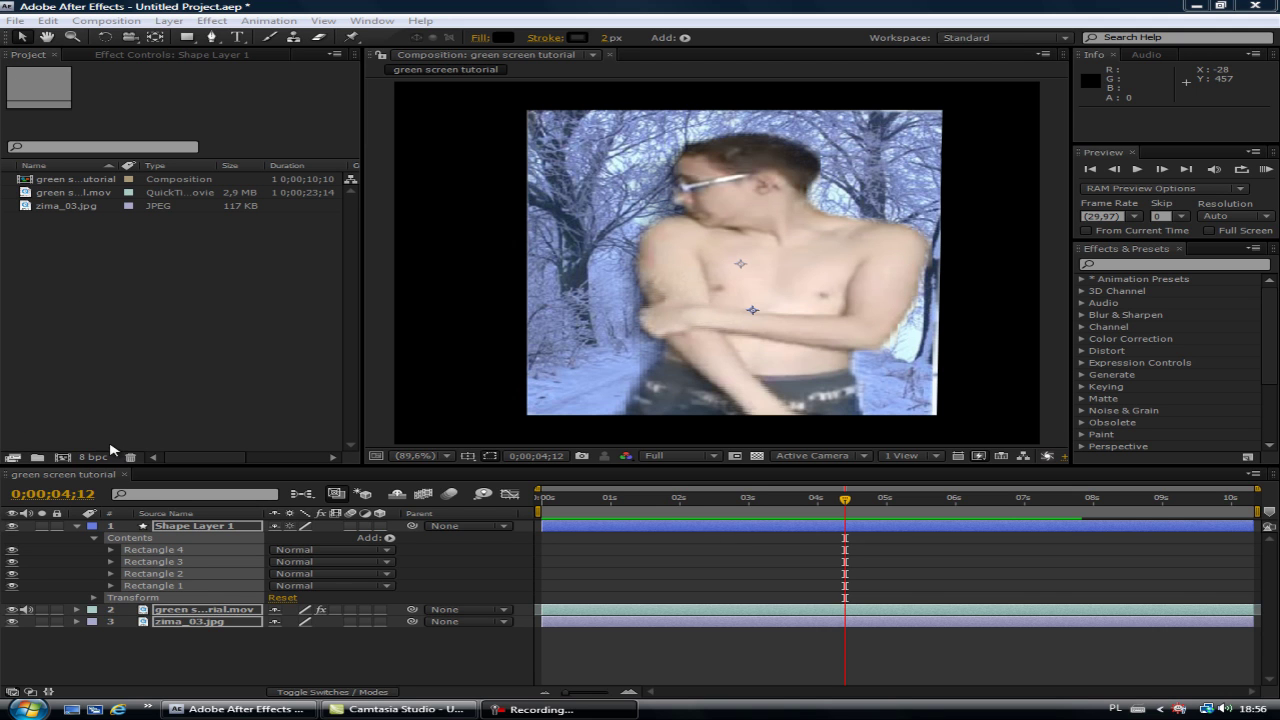
# Clear the current layer selection in the Timeline.
pyautogui.click(249, 657)
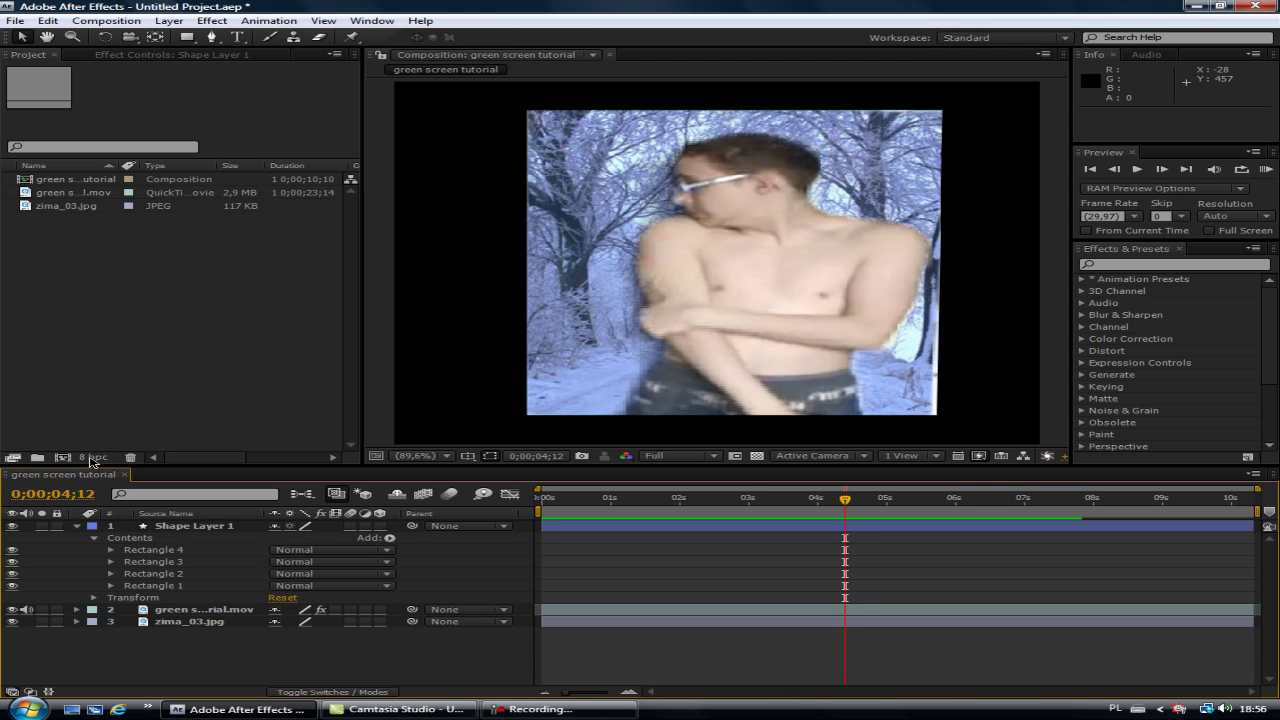
# Make a new composition from the green-screen .mov footage and move to 0;00;06;15.
pyautogui.click(86, 194)
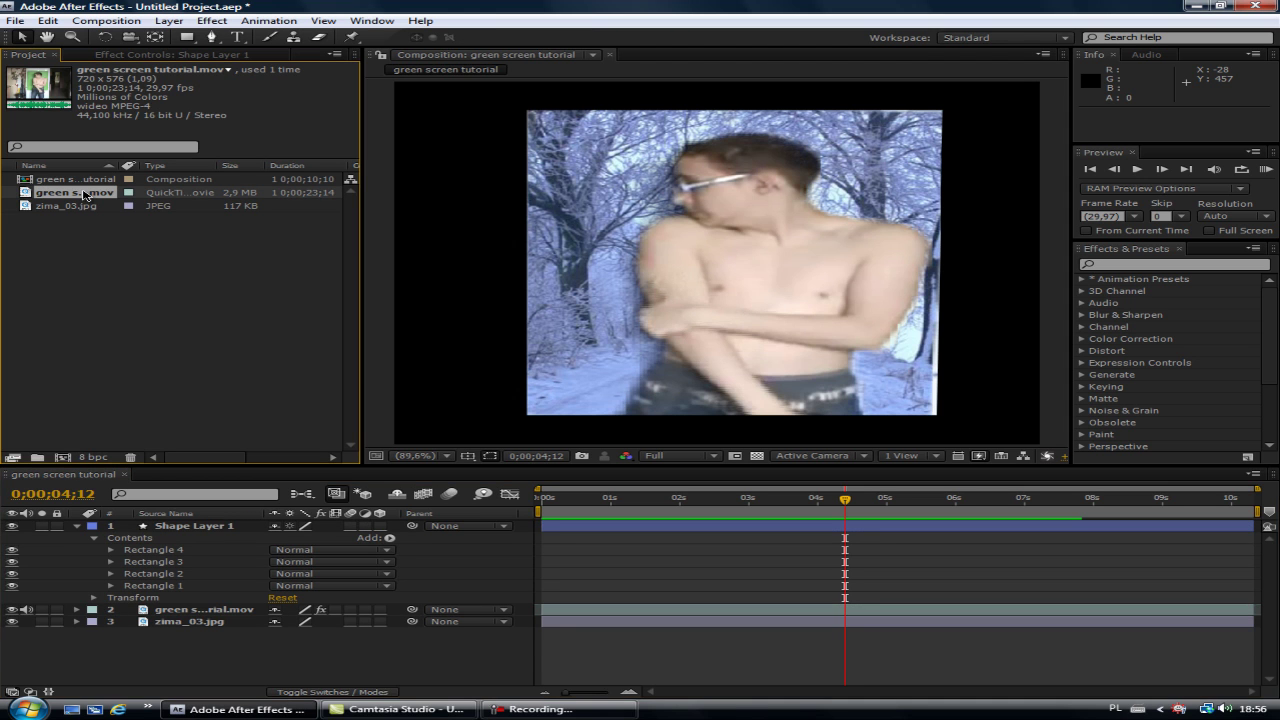
pyautogui.moveTo(83, 197); pyautogui.dragTo(66, 460)
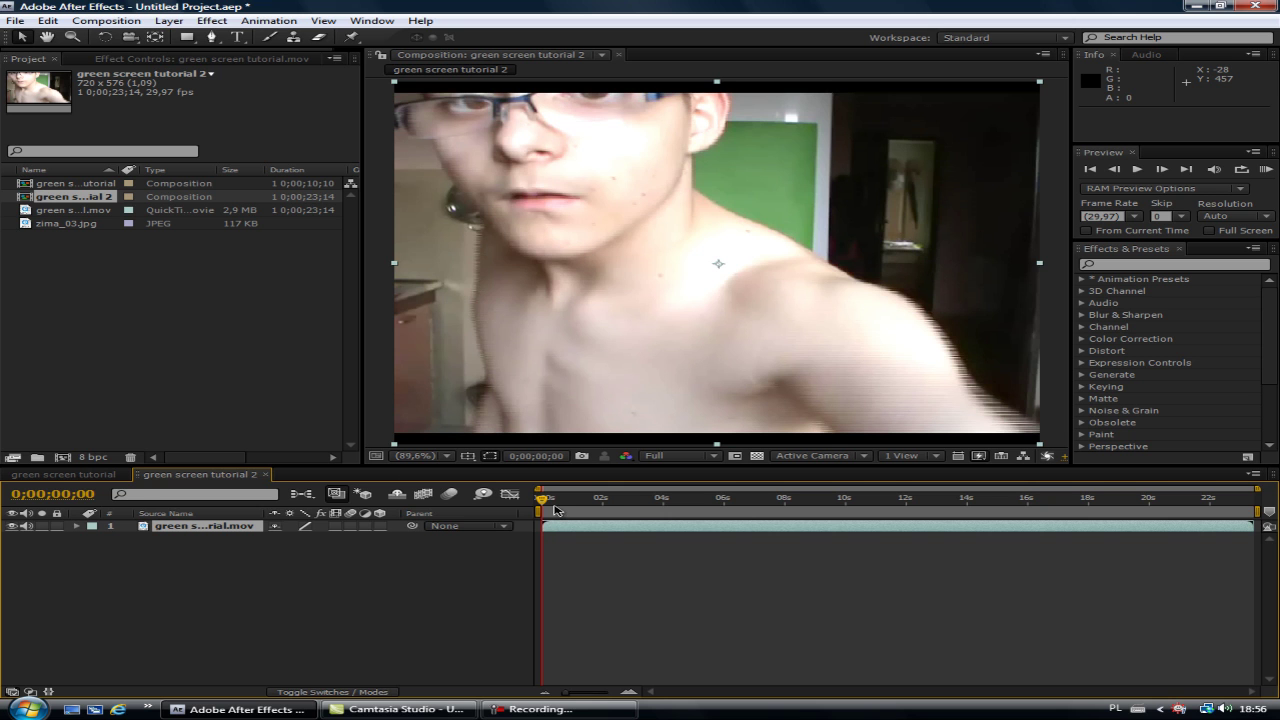
pyautogui.moveTo(706, 504); pyautogui.dragTo(736, 504)
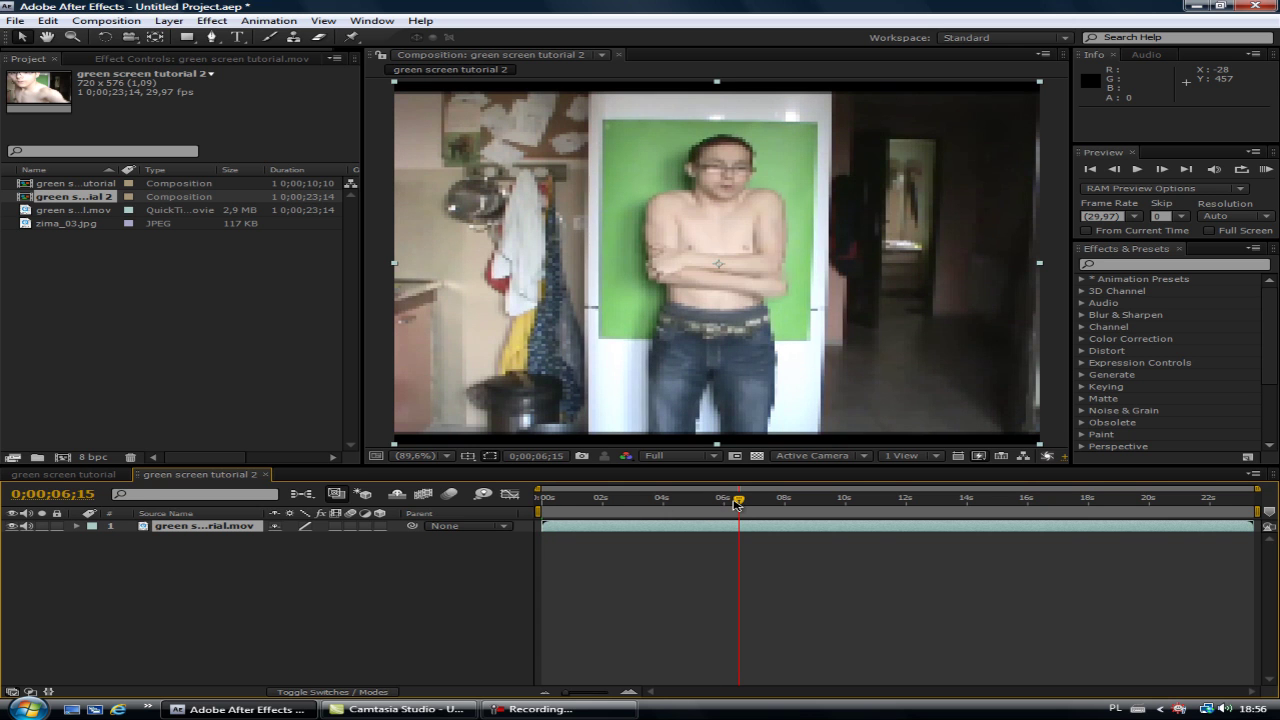
# Apply Keylight (1.2) to the footage, sampling the green backdrop as its Screen Colour.
pyautogui.click(209, 25)
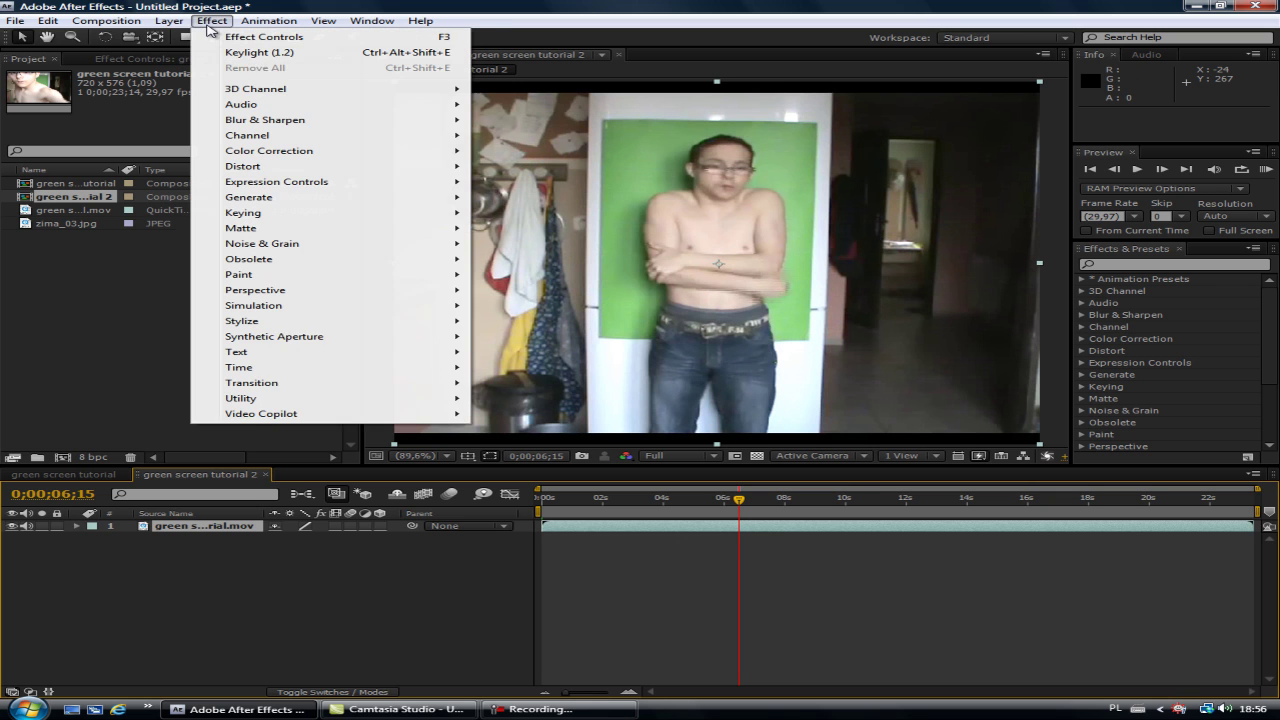
pyautogui.moveTo(301, 217)
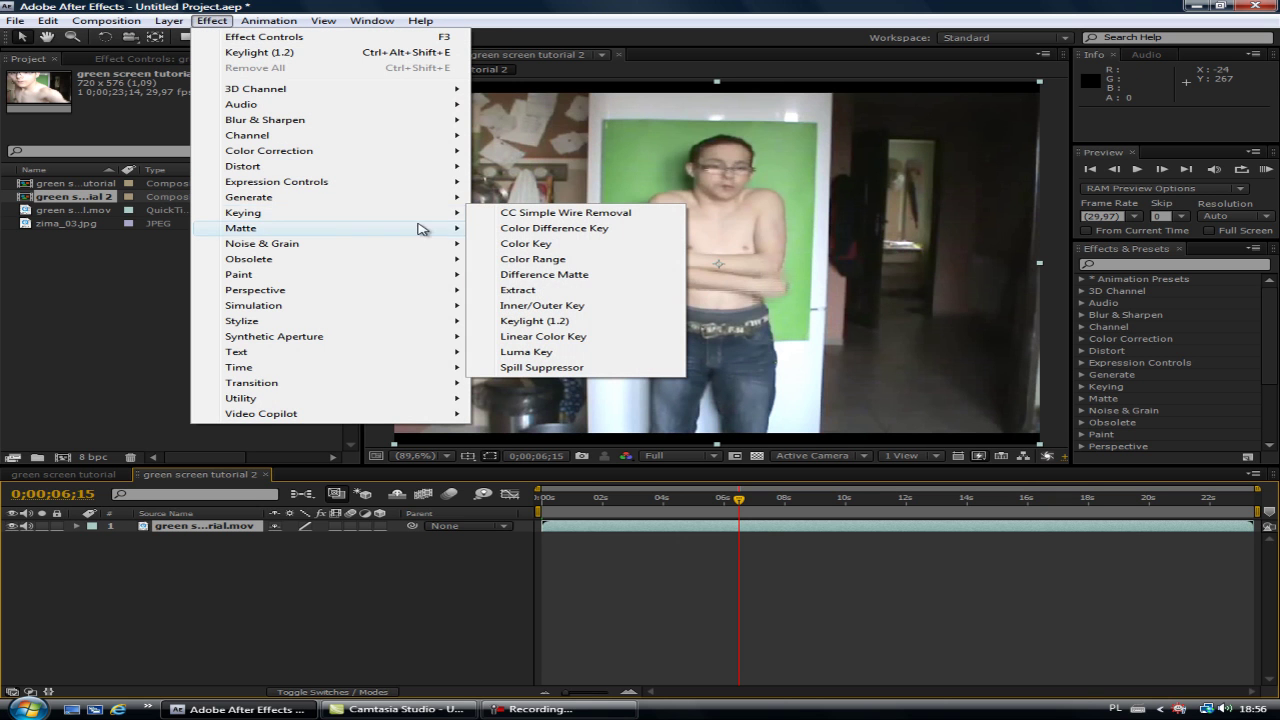
pyautogui.click(585, 324)
pyautogui.click(202, 189)
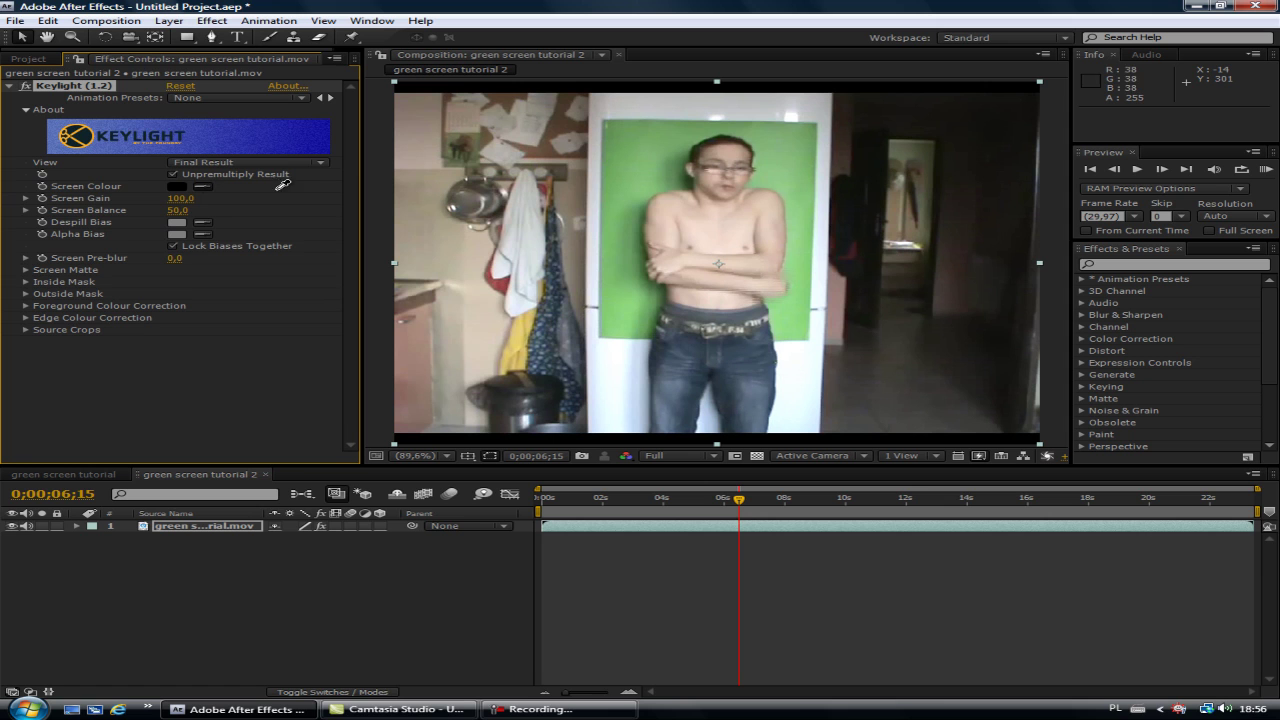
pyautogui.click(665, 184)
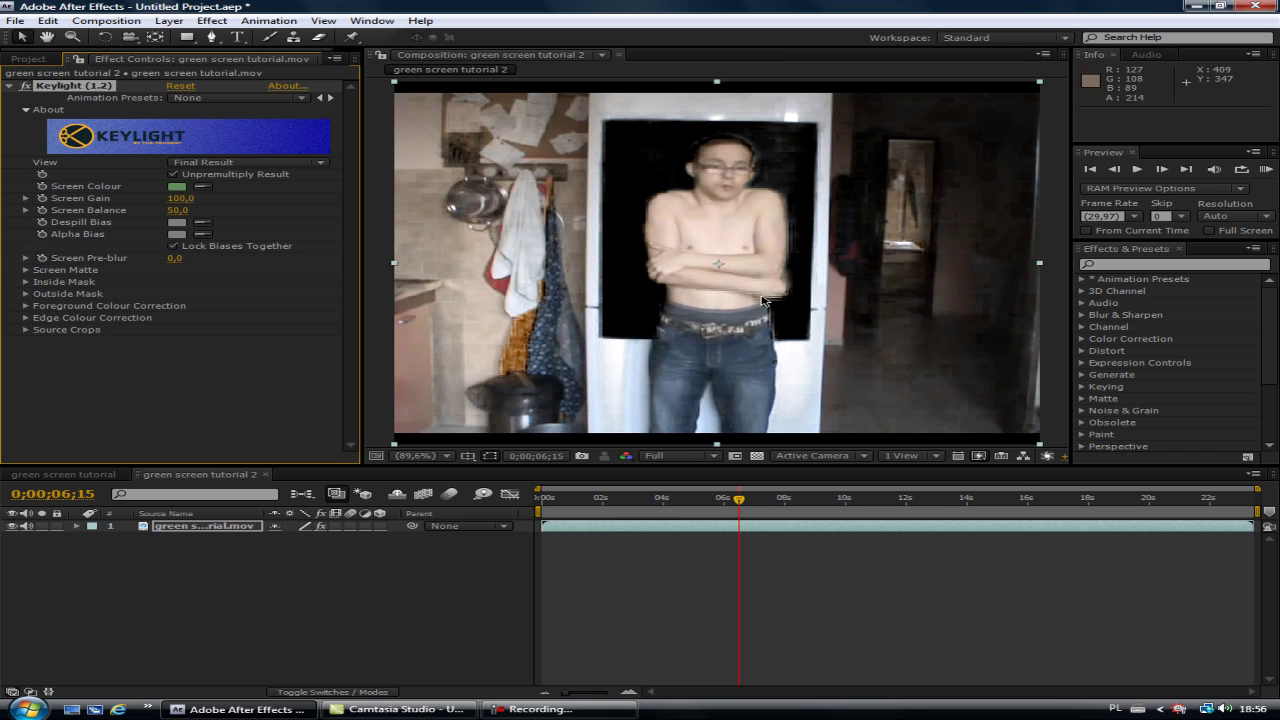
pyautogui.click(255, 389)
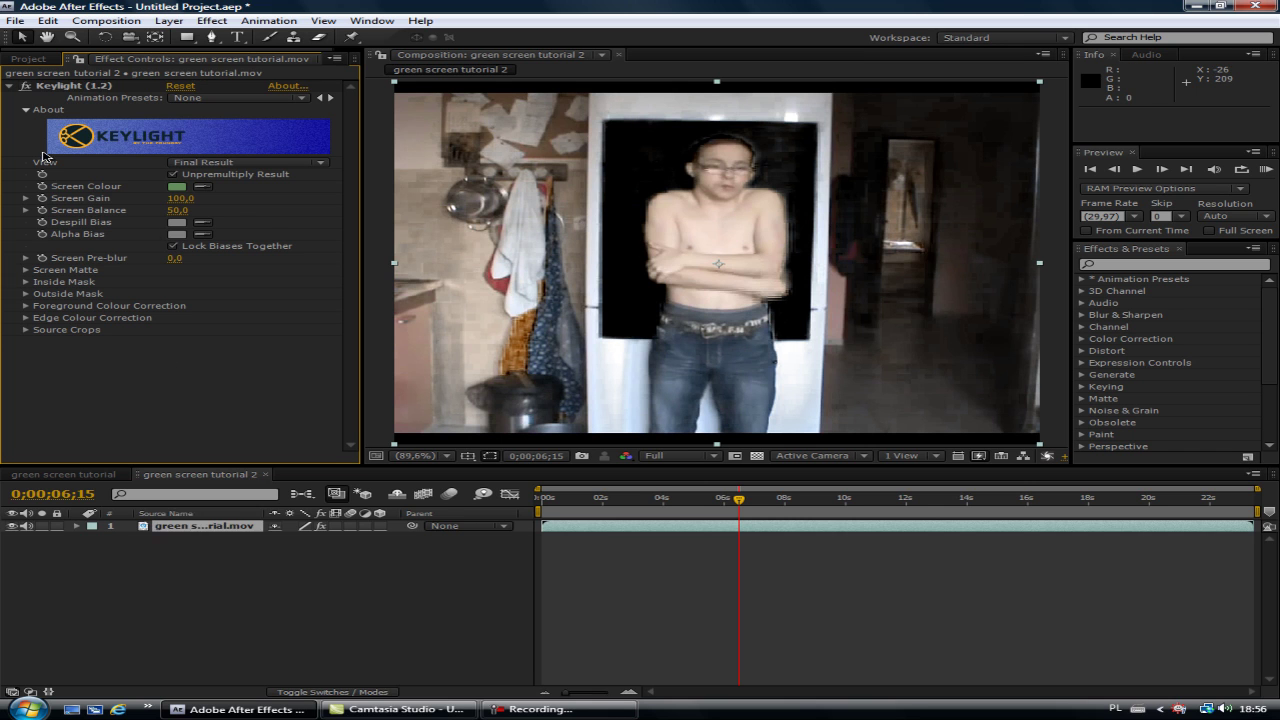
pyautogui.click(9, 87)
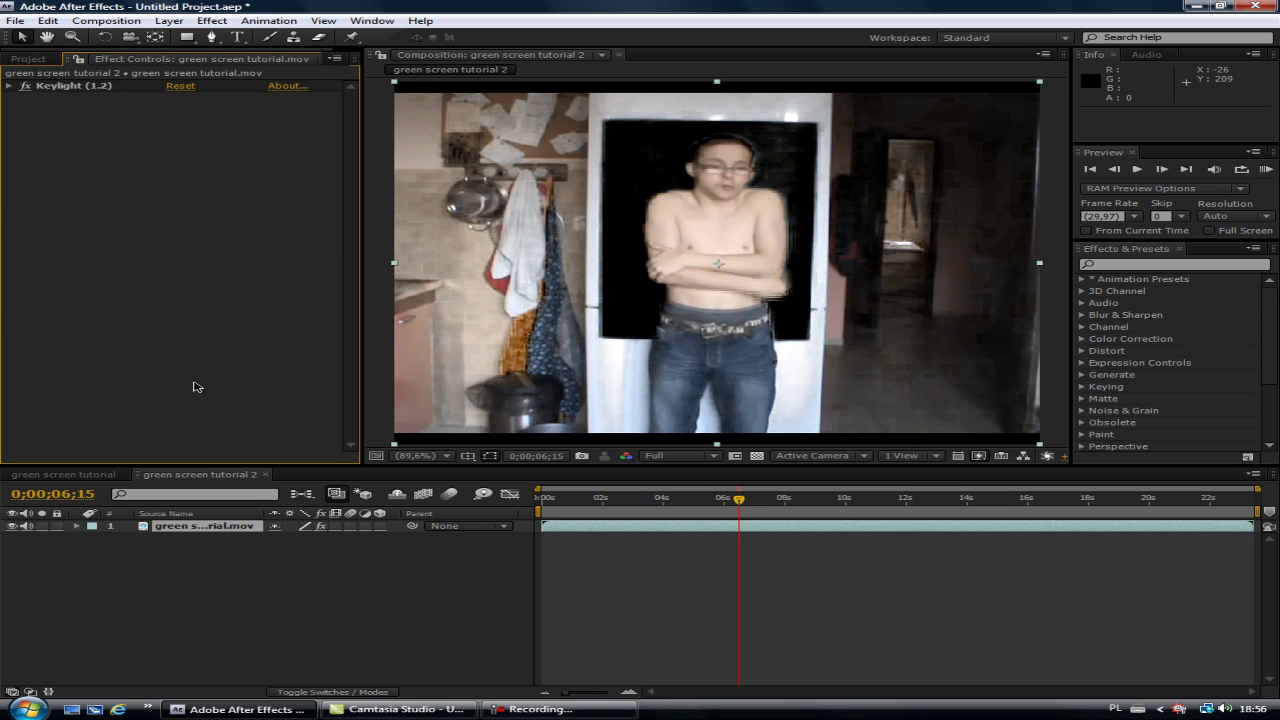
# Set the work area from about 6 to 10 seconds and trim the comp to it.
pyautogui.click(185, 614)
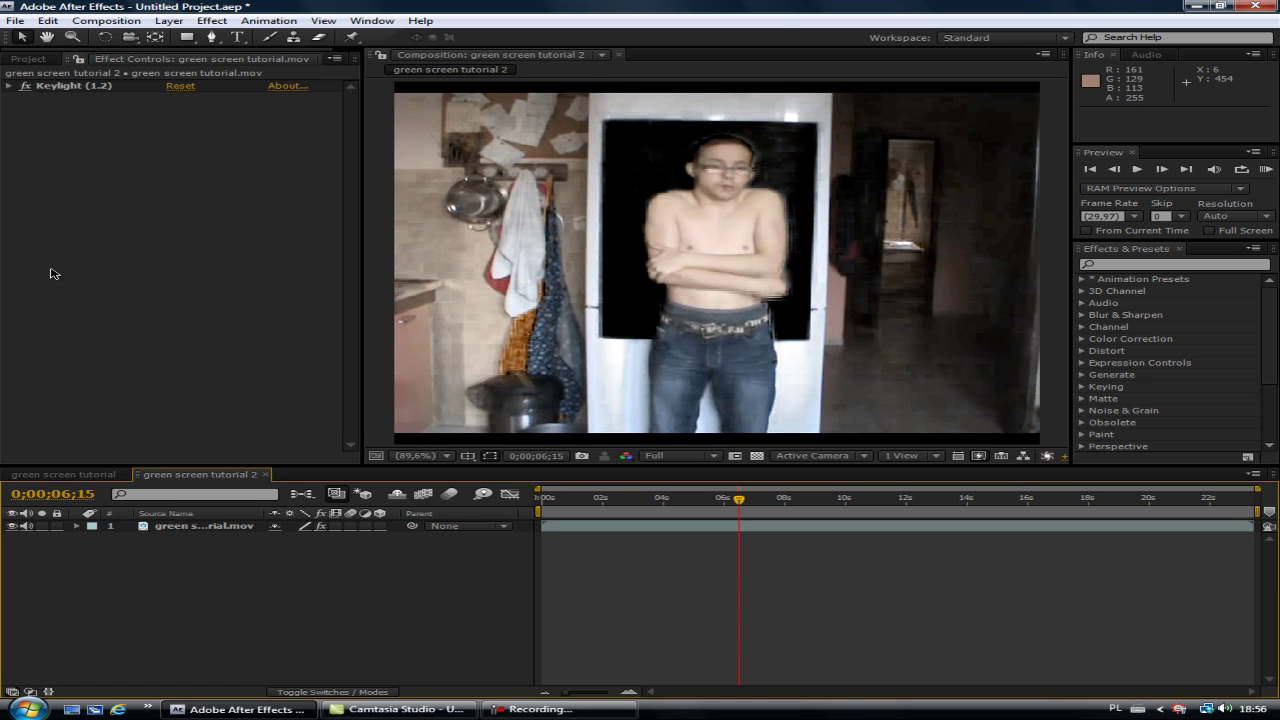
pyautogui.moveTo(538, 511); pyautogui.dragTo(716, 511)
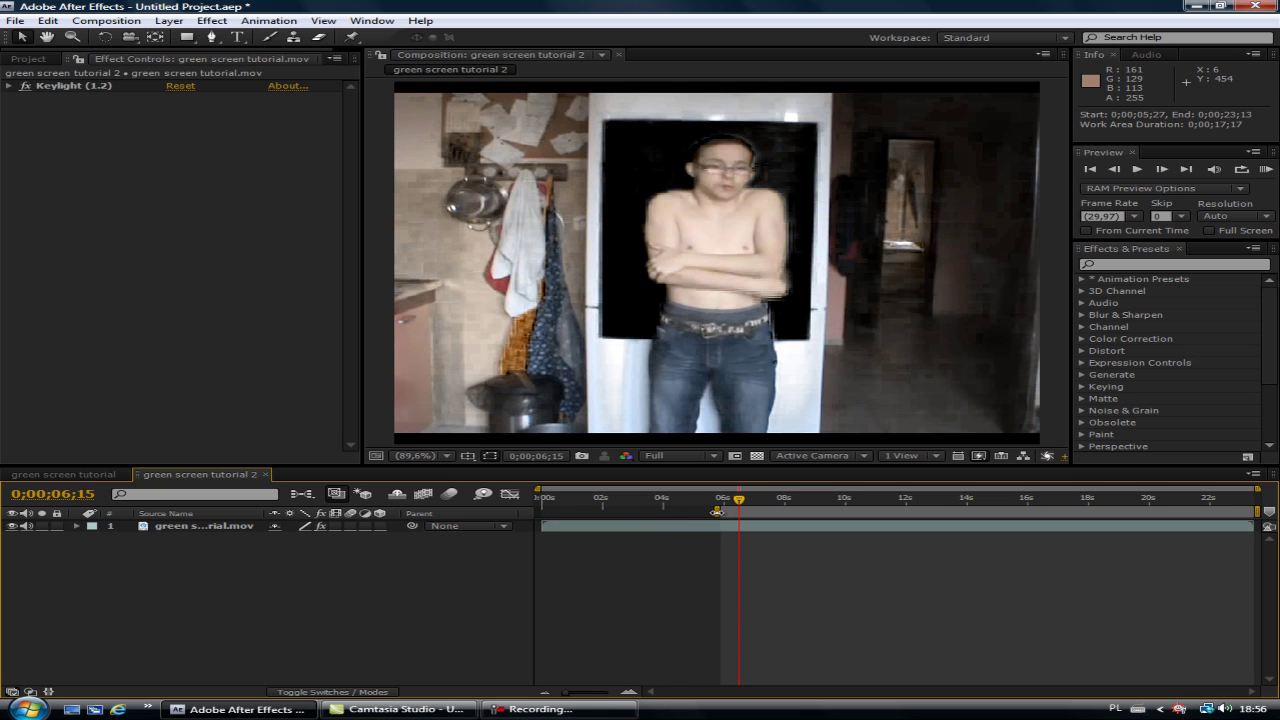
pyautogui.moveTo(739, 499)
pyautogui.mouseDown()
pyautogui.moveTo(918, 512)
pyautogui.moveTo(832, 500)
pyautogui.mouseUp()
pyautogui.moveTo(1256, 511)
pyautogui.mouseDown()
pyautogui.moveTo(813, 511)
pyautogui.moveTo(855, 539)
pyautogui.mouseUp()
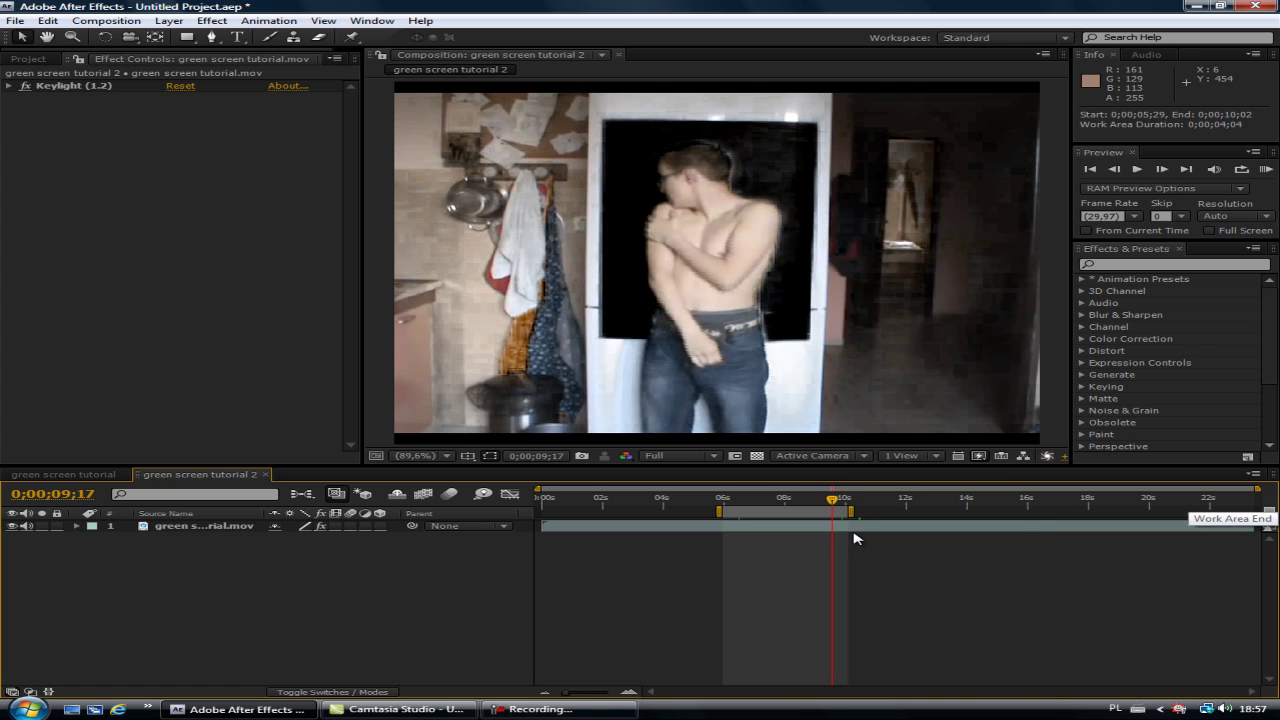
pyautogui.click(104, 25)
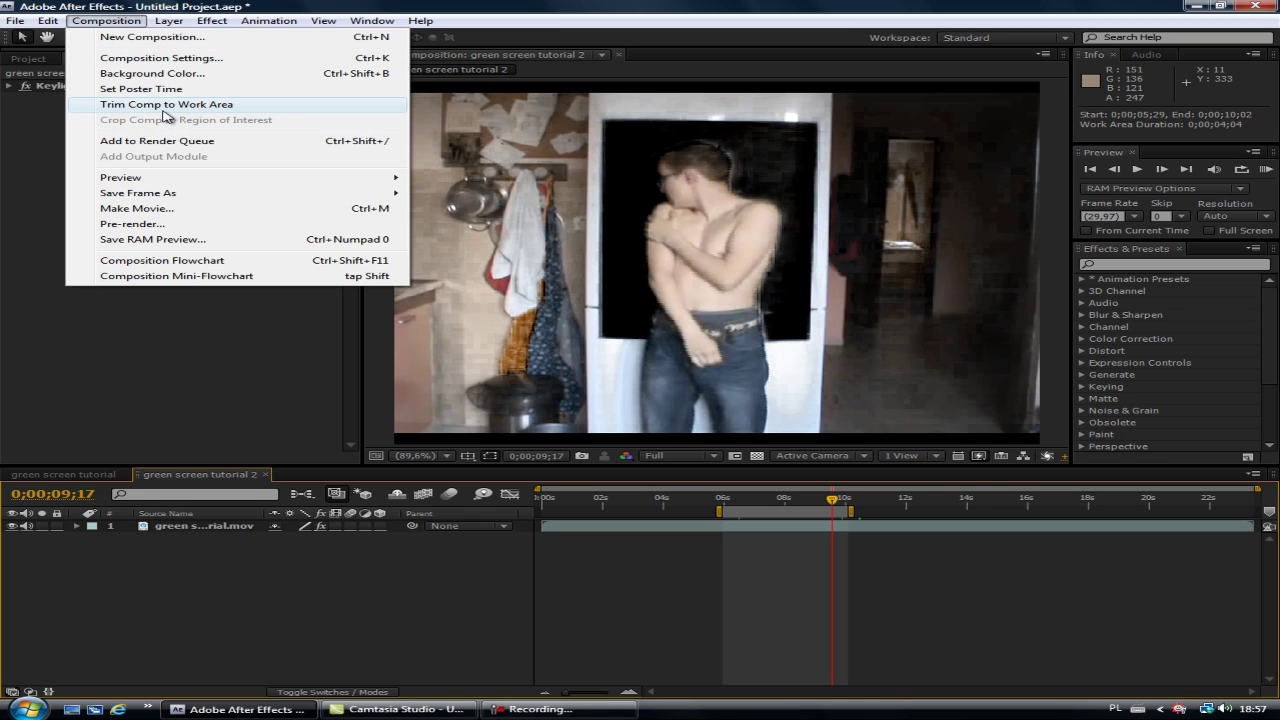
pyautogui.click(164, 104)
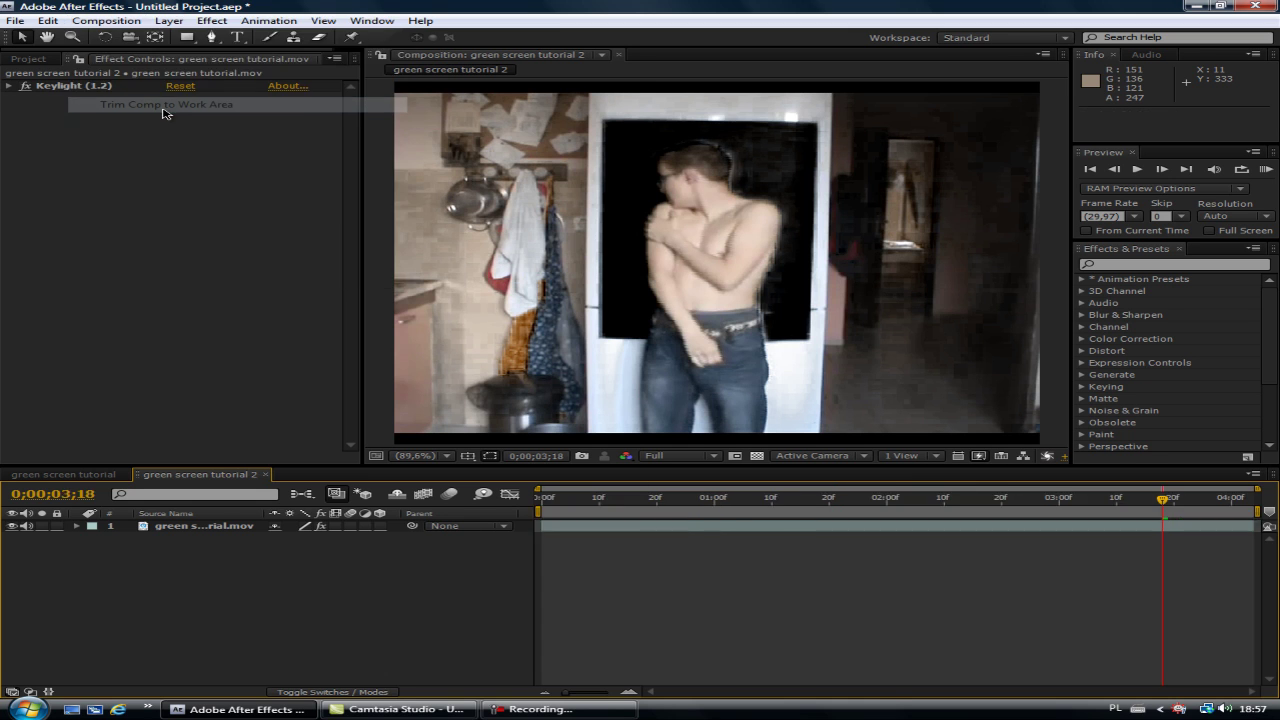
# Preview the trimmed clip, then select the Rectangle tool and zoom the view to 50%.
pyautogui.click(1065, 500)
pyautogui.press('space')
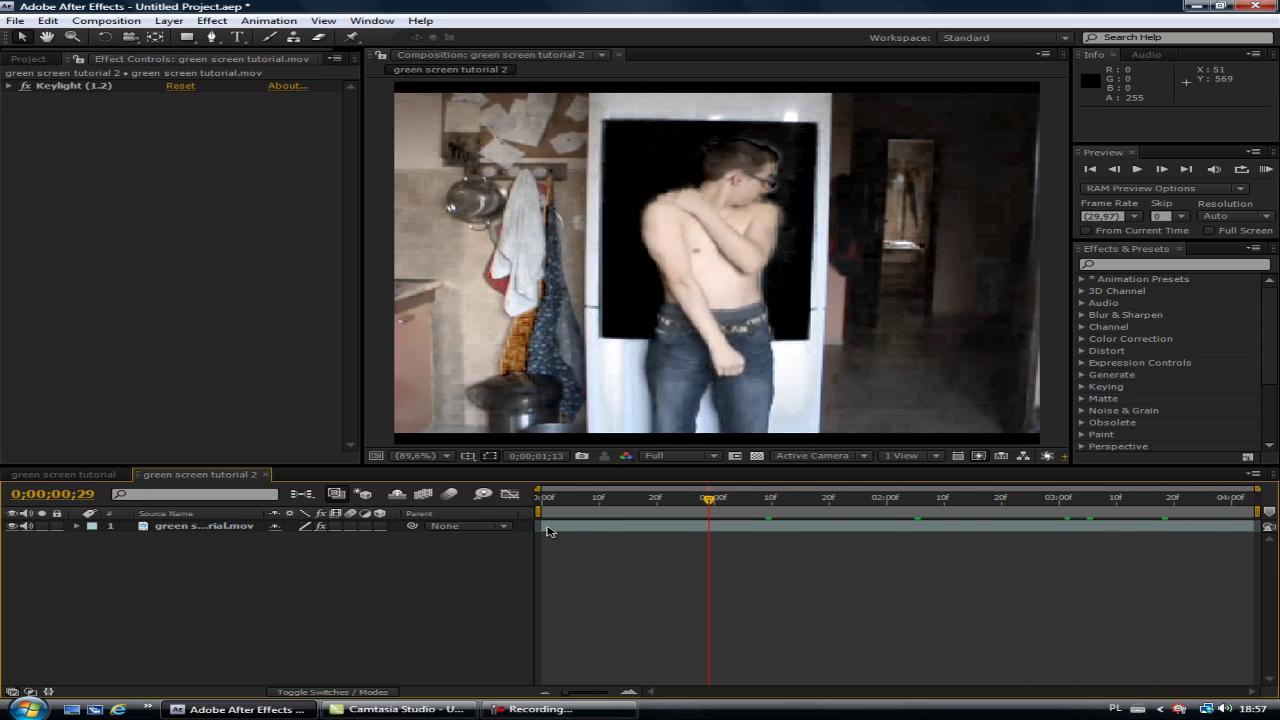
pyautogui.moveTo(650, 496); pyautogui.dragTo(397, 506)
pyautogui.press('space')
pyautogui.press('space')
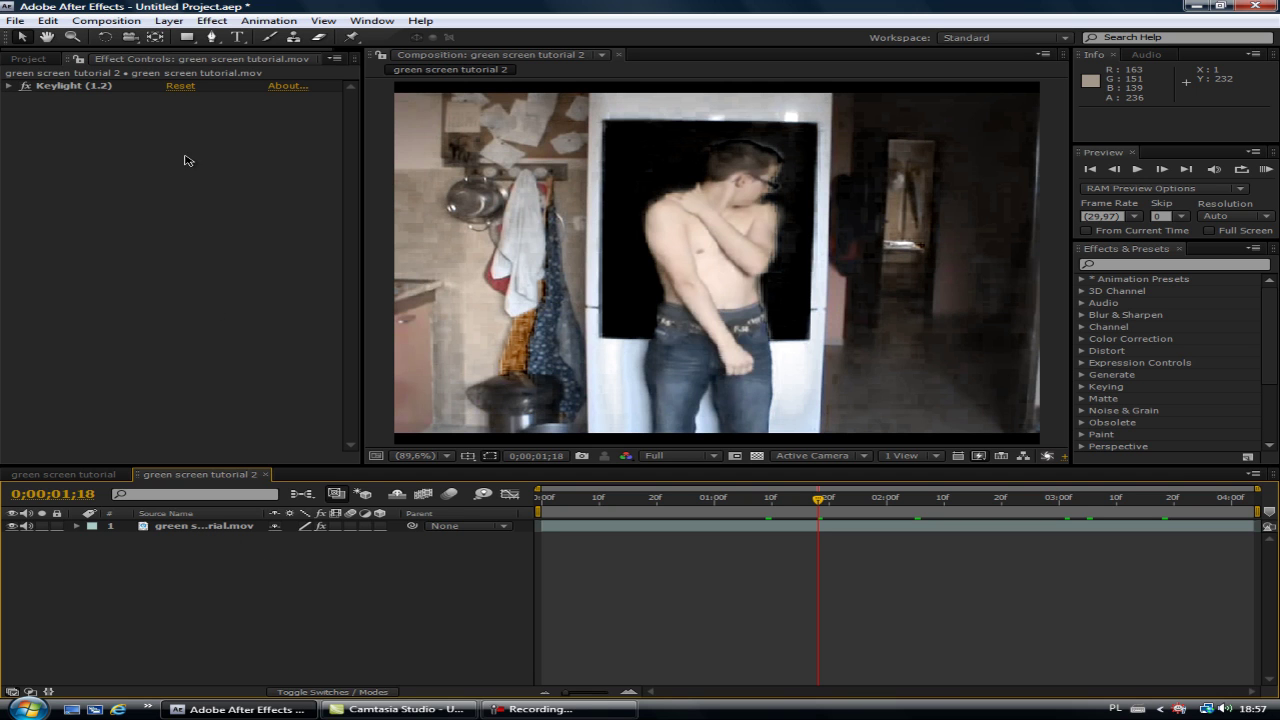
pyautogui.click(187, 38)
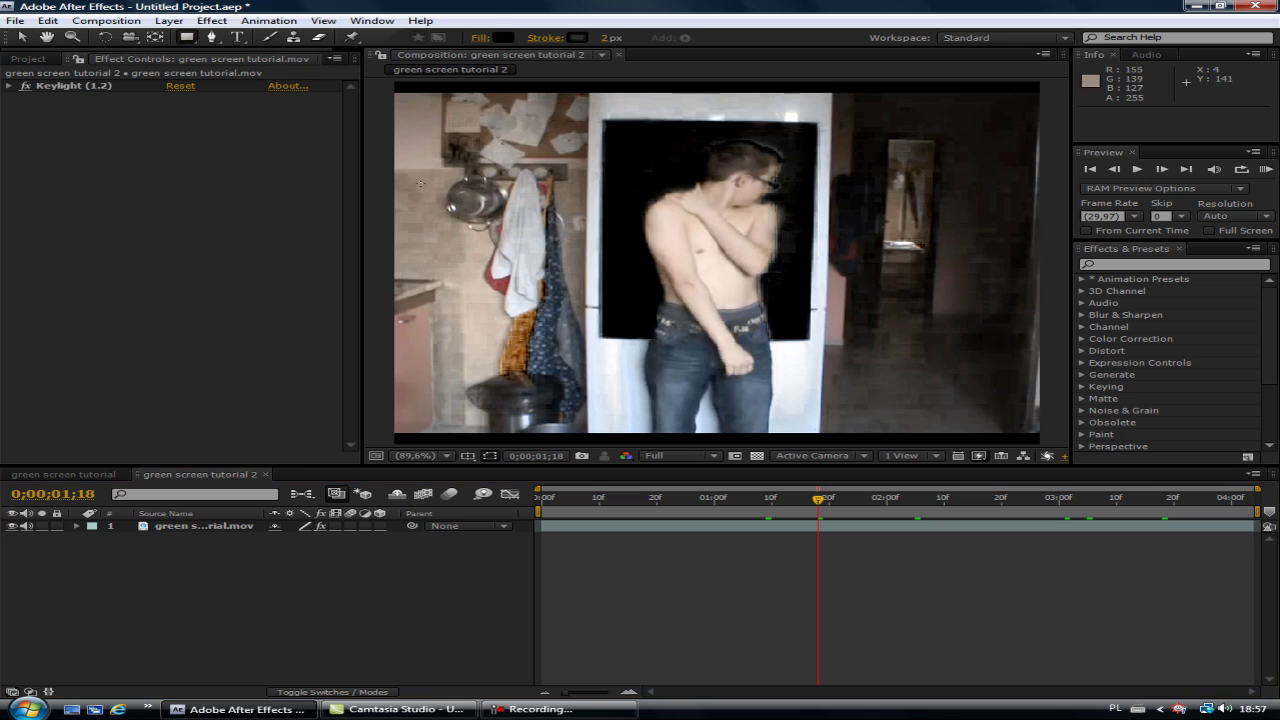
pyautogui.scroll(-2, 528, 176)
# Draw black rectangles over the left, bottom, right and top areas around the figure on Shape Layer 1.
pyautogui.moveTo(501, 134); pyautogui.dragTo(654, 377)
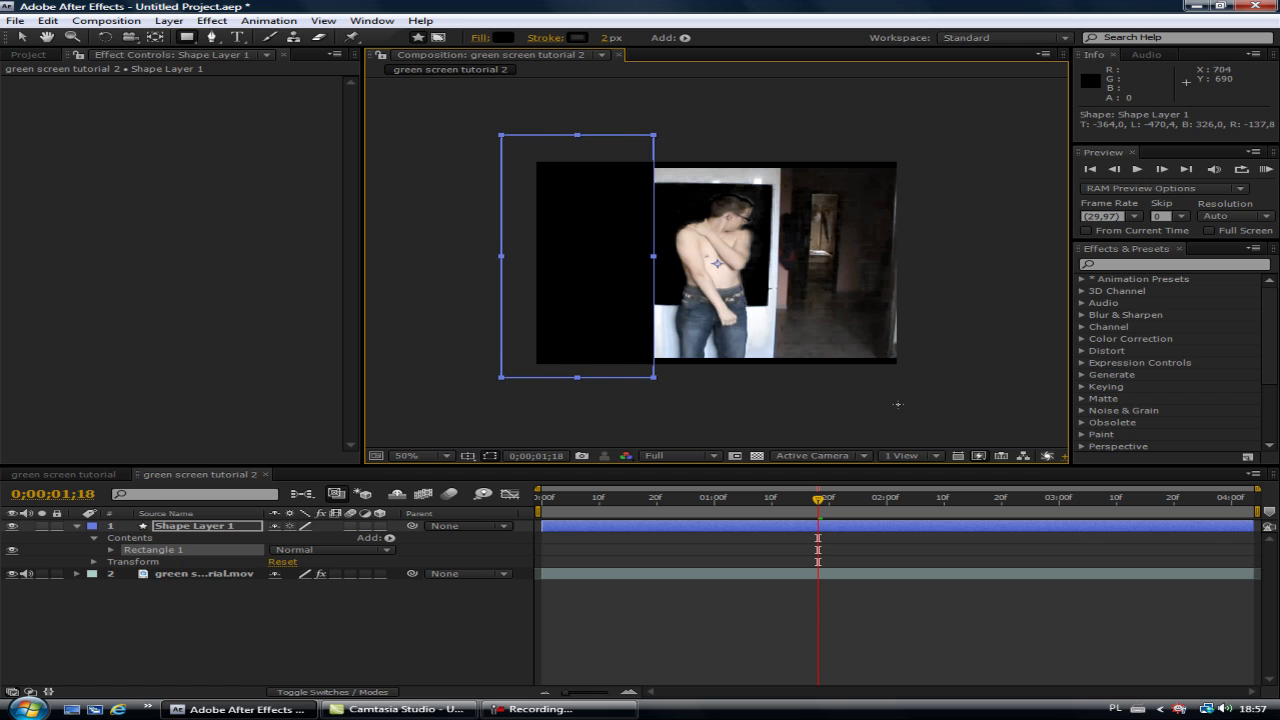
pyautogui.moveTo(957, 411); pyautogui.dragTo(506, 302)
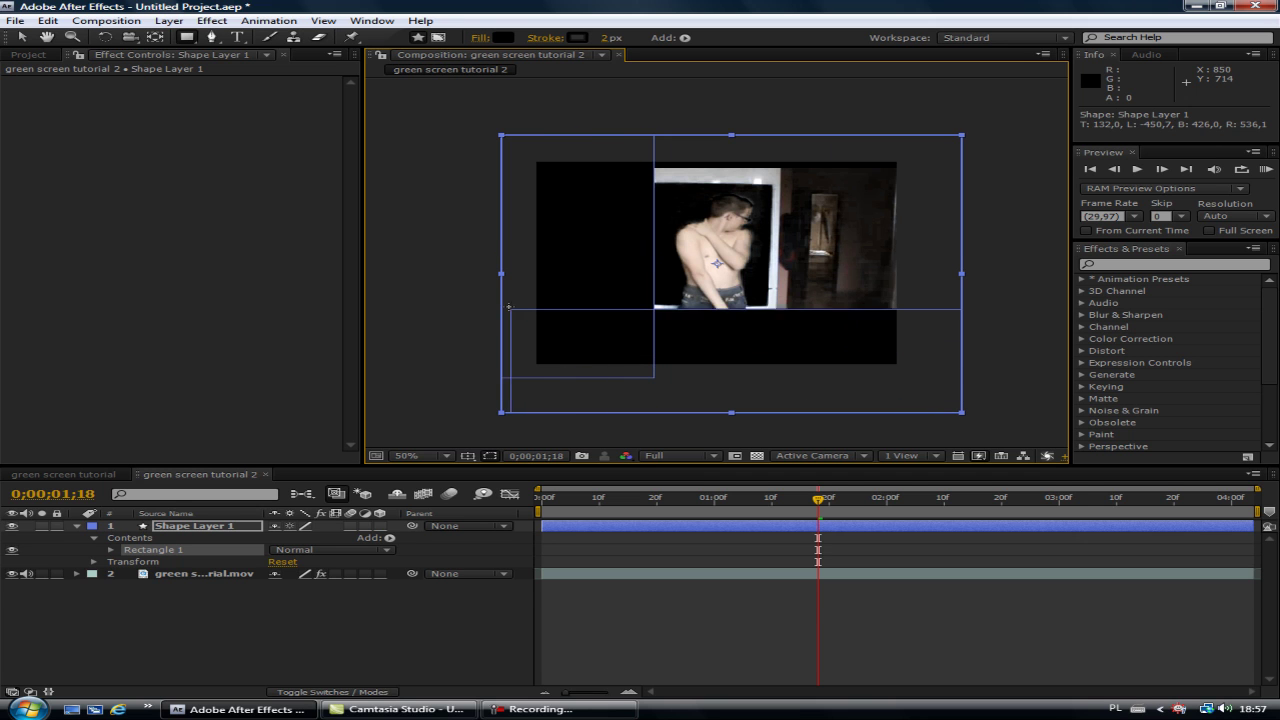
pyautogui.moveTo(1002, 100); pyautogui.dragTo(760, 352)
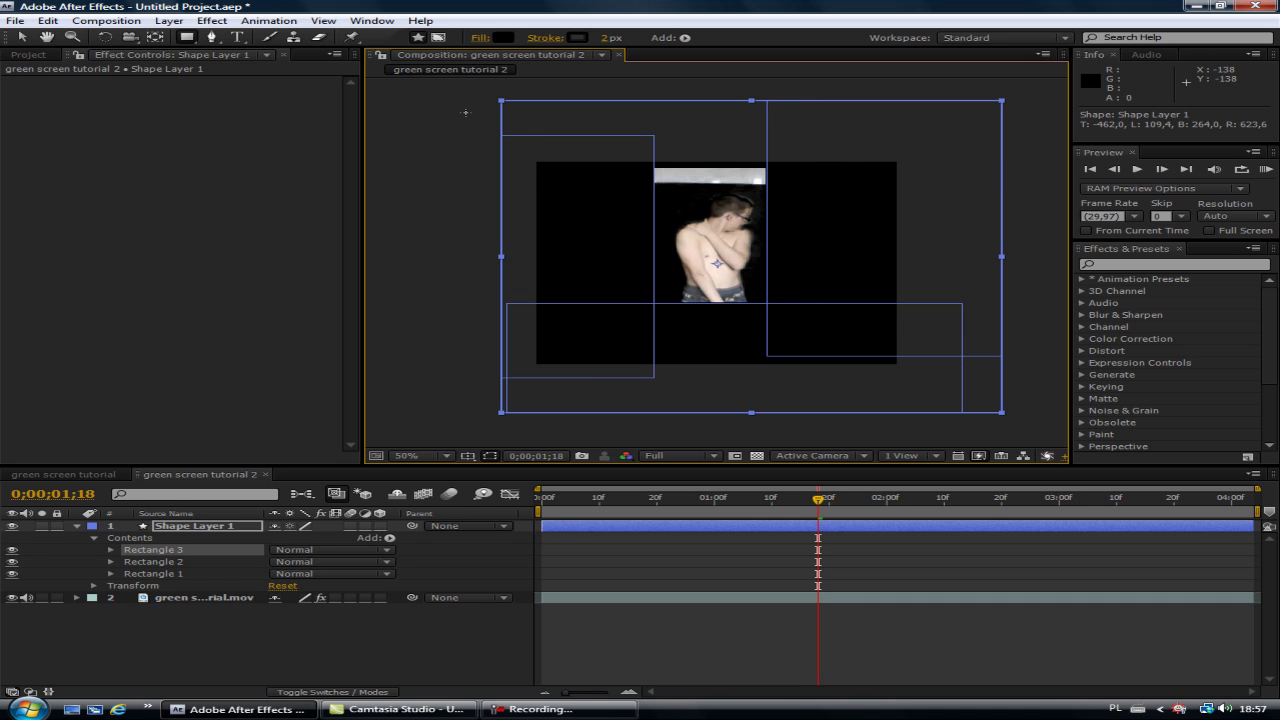
pyautogui.moveTo(449, 99); pyautogui.dragTo(941, 187)
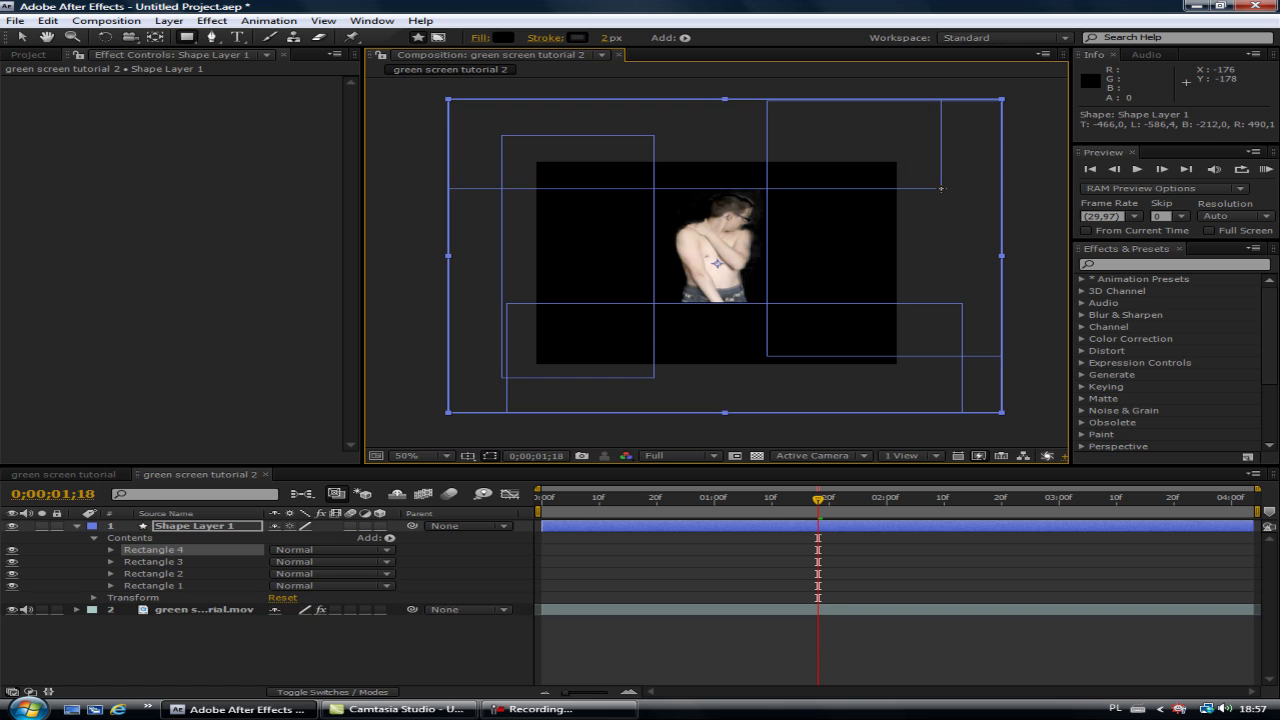
pyautogui.moveTo(941, 187); pyautogui.dragTo(1017, 193)
pyautogui.click(24, 38)
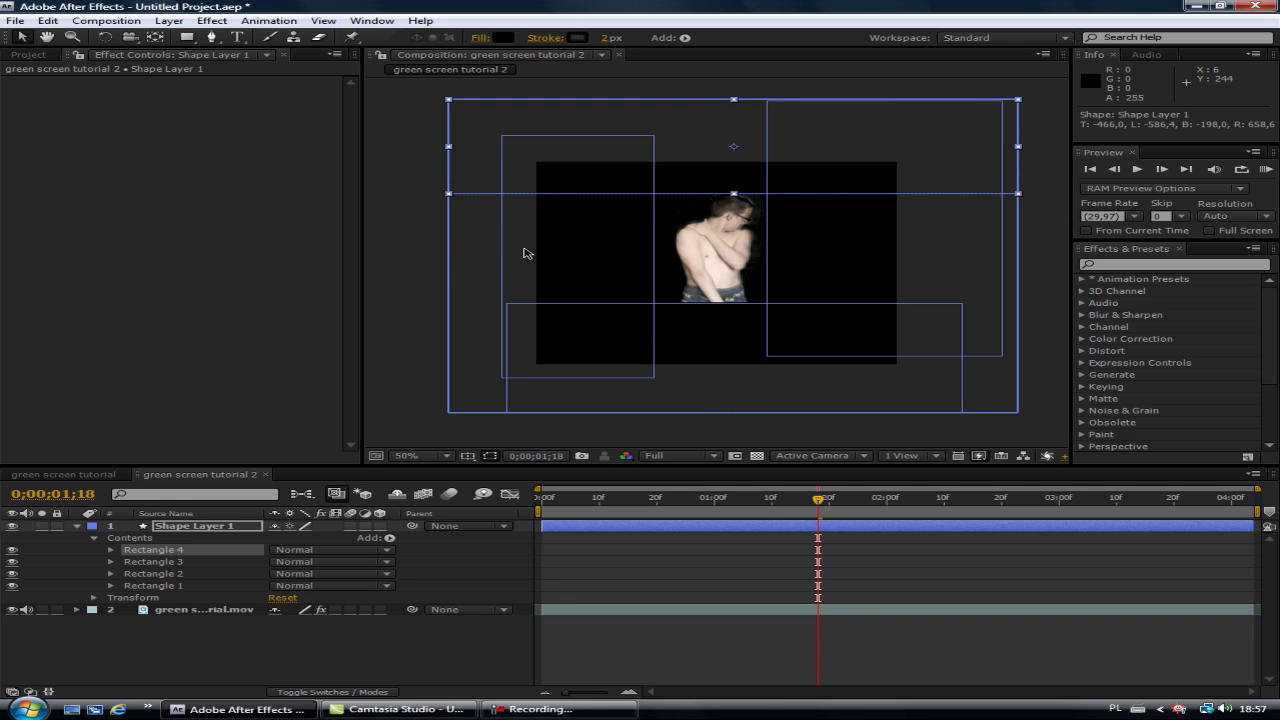
pyautogui.click(365, 688)
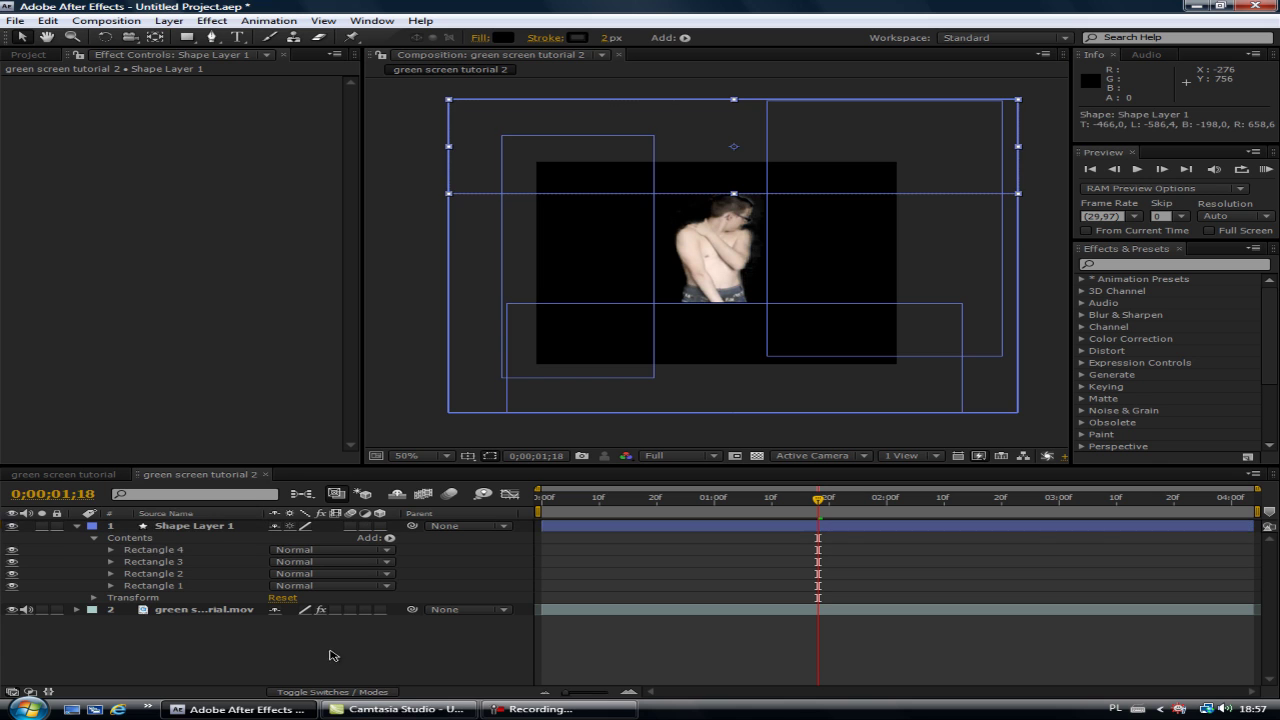
pyautogui.click(78, 526)
pyautogui.click(194, 527)
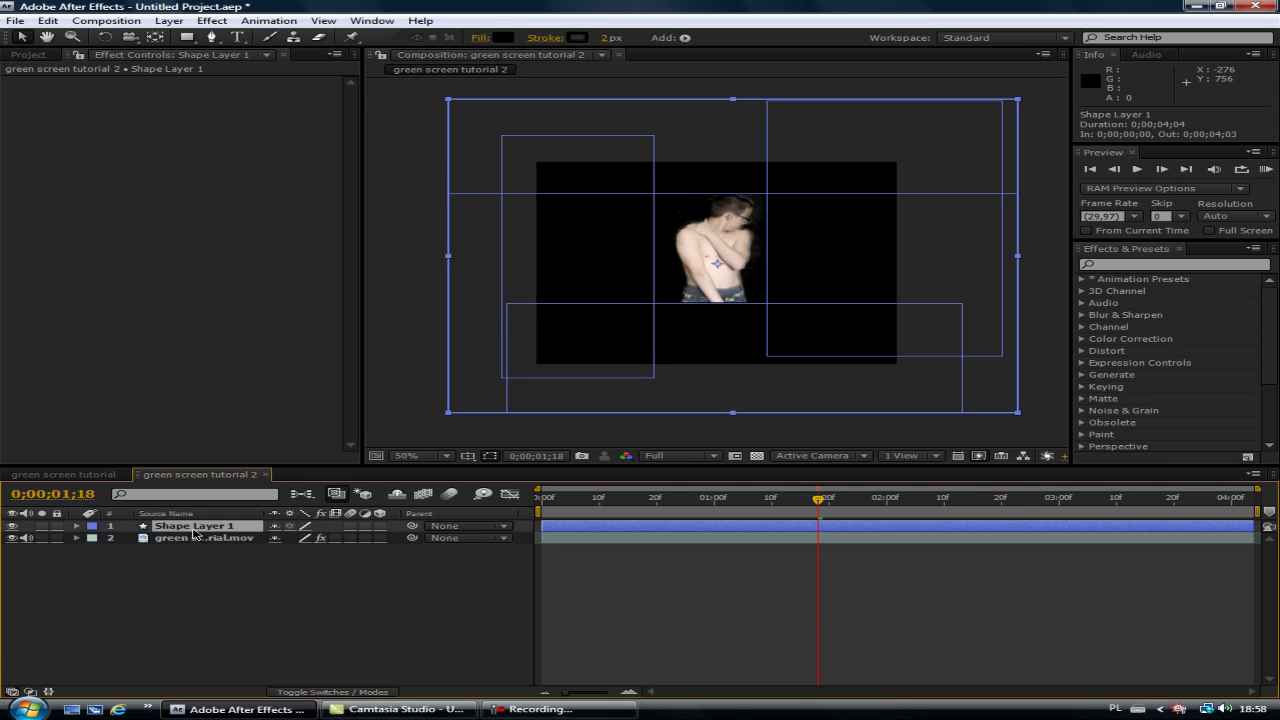
# Add Keylight (1.2) to Shape Layer 1 and return to the Project panel.
pyautogui.click(211, 20)
pyautogui.moveTo(280, 217)
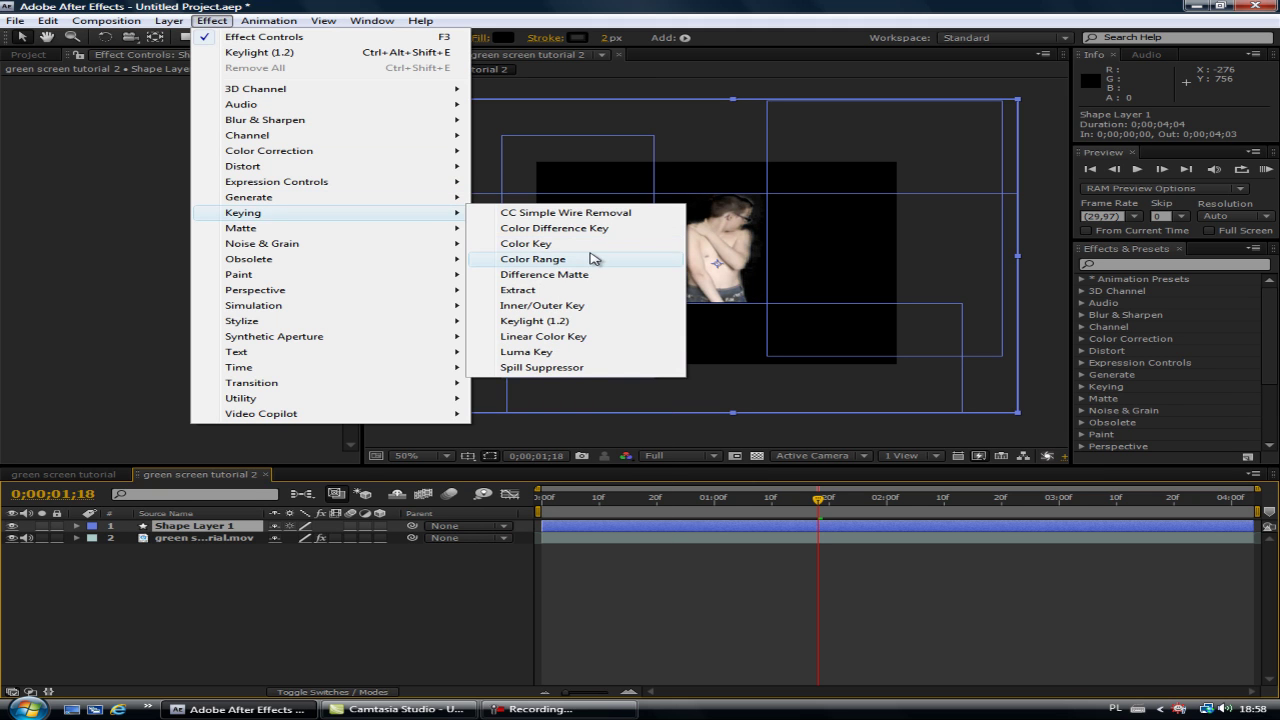
pyautogui.click(540, 320)
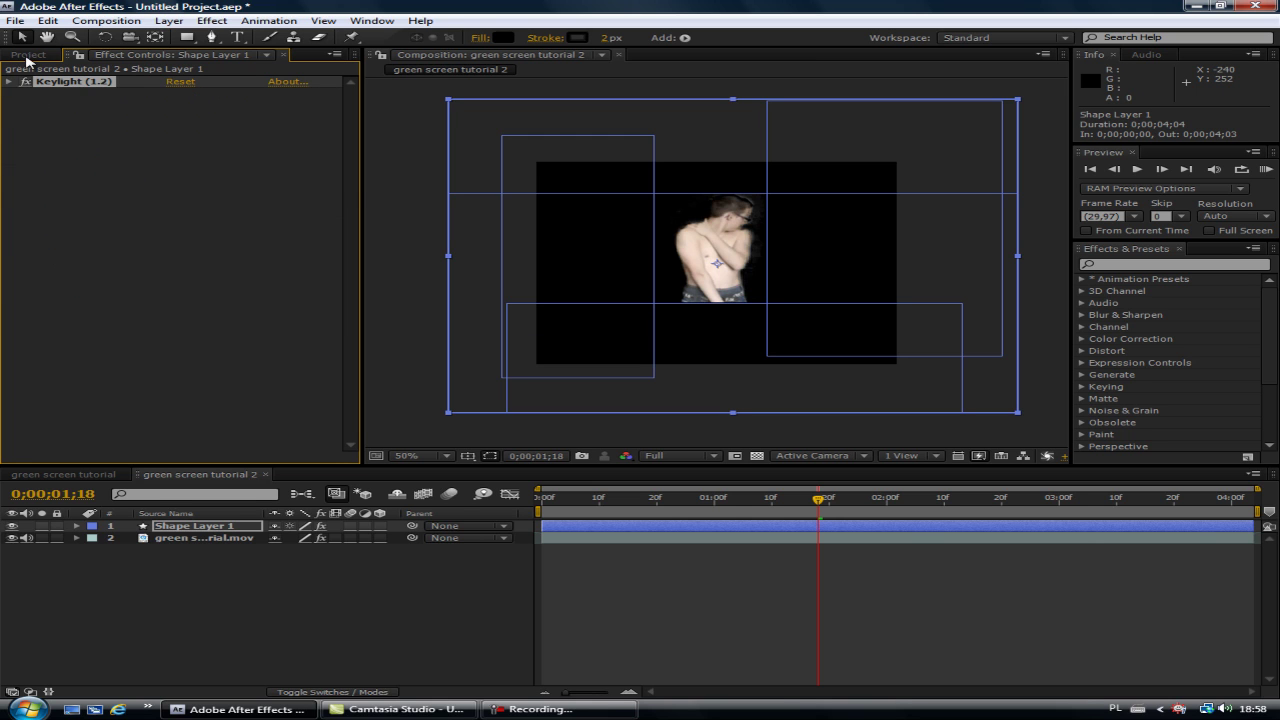
pyautogui.click(27, 56)
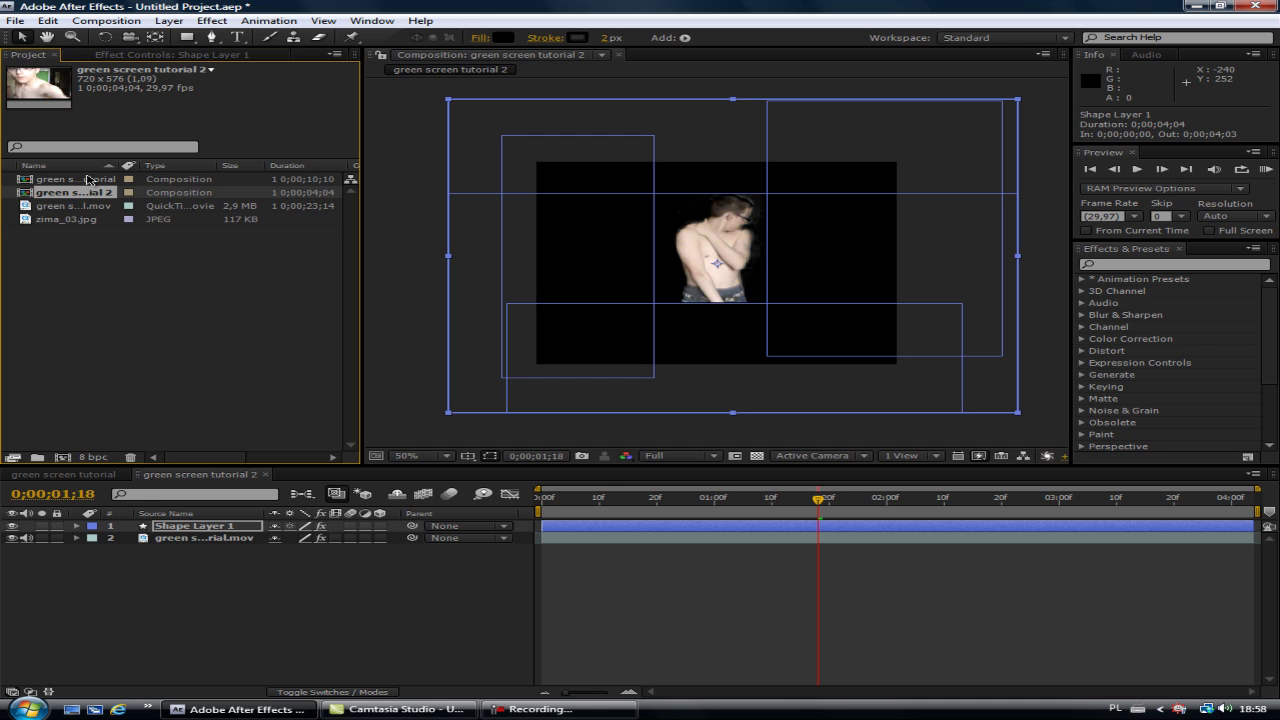
# Add zima_03.jpg to the comp, shift it left, enlarge it, and reorder Shape Layer 1.
pyautogui.click(85, 223)
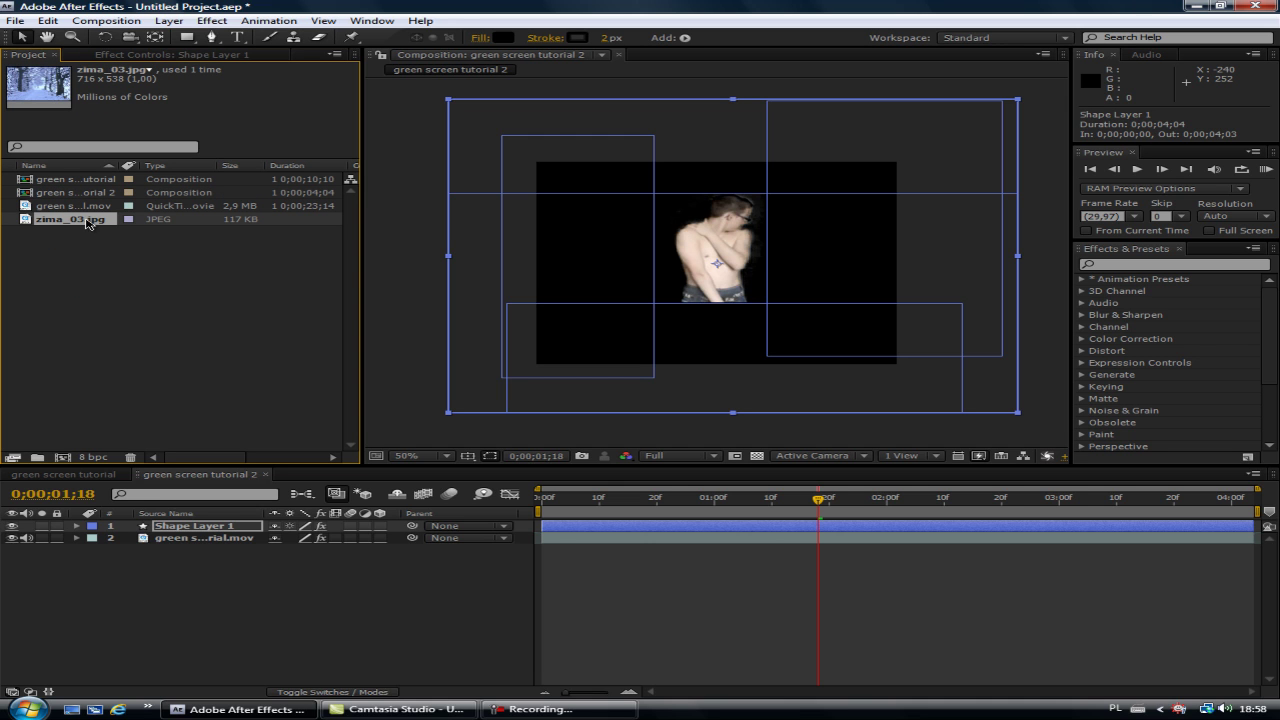
pyautogui.moveTo(87, 222); pyautogui.dragTo(197, 577)
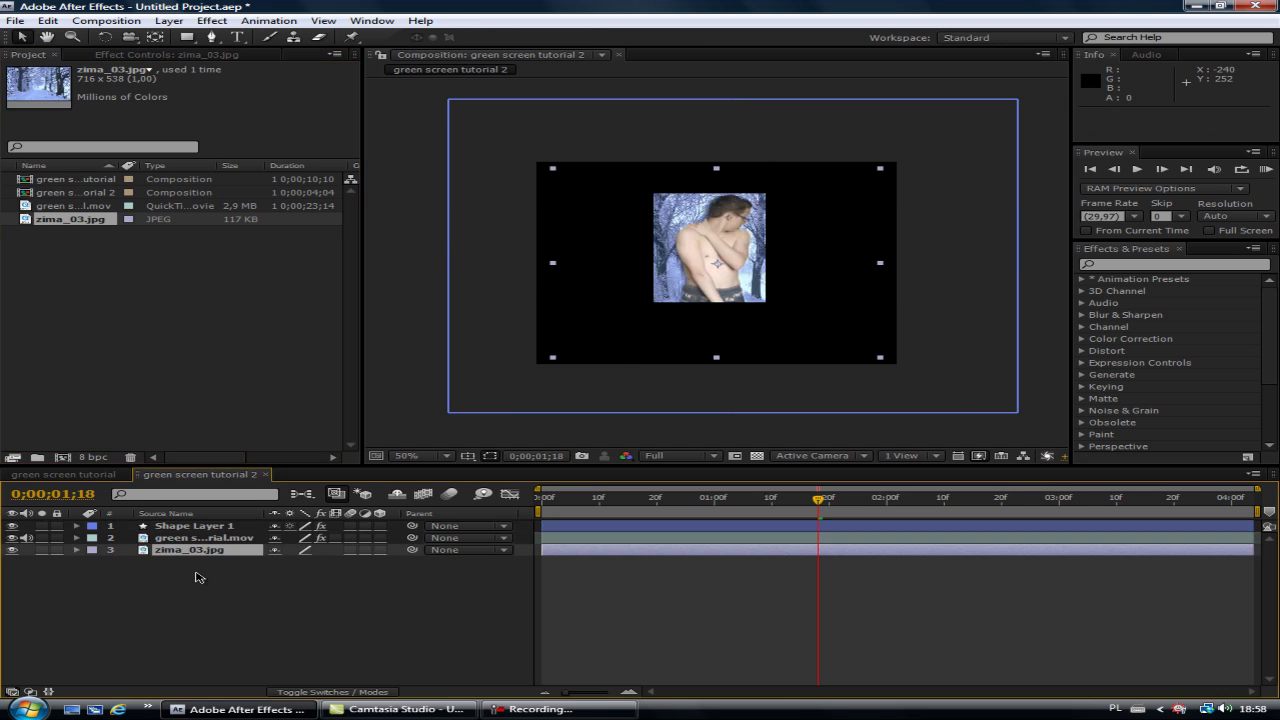
pyautogui.moveTo(879, 360); pyautogui.dragTo(843, 359)
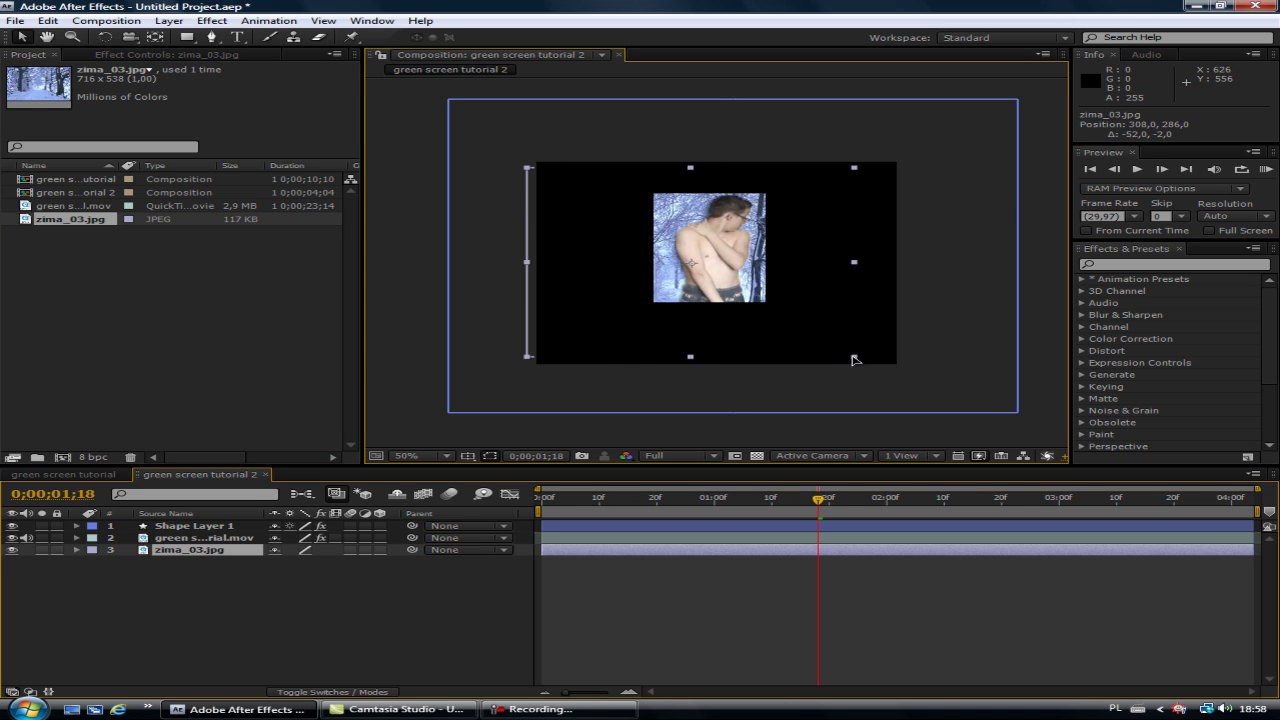
pyautogui.moveTo(860, 358)
pyautogui.mouseDown()
pyautogui.moveTo(1272, 421)
pyautogui.moveTo(852, 337)
pyautogui.mouseUp()
pyautogui.moveTo(228, 524); pyautogui.dragTo(226, 546)
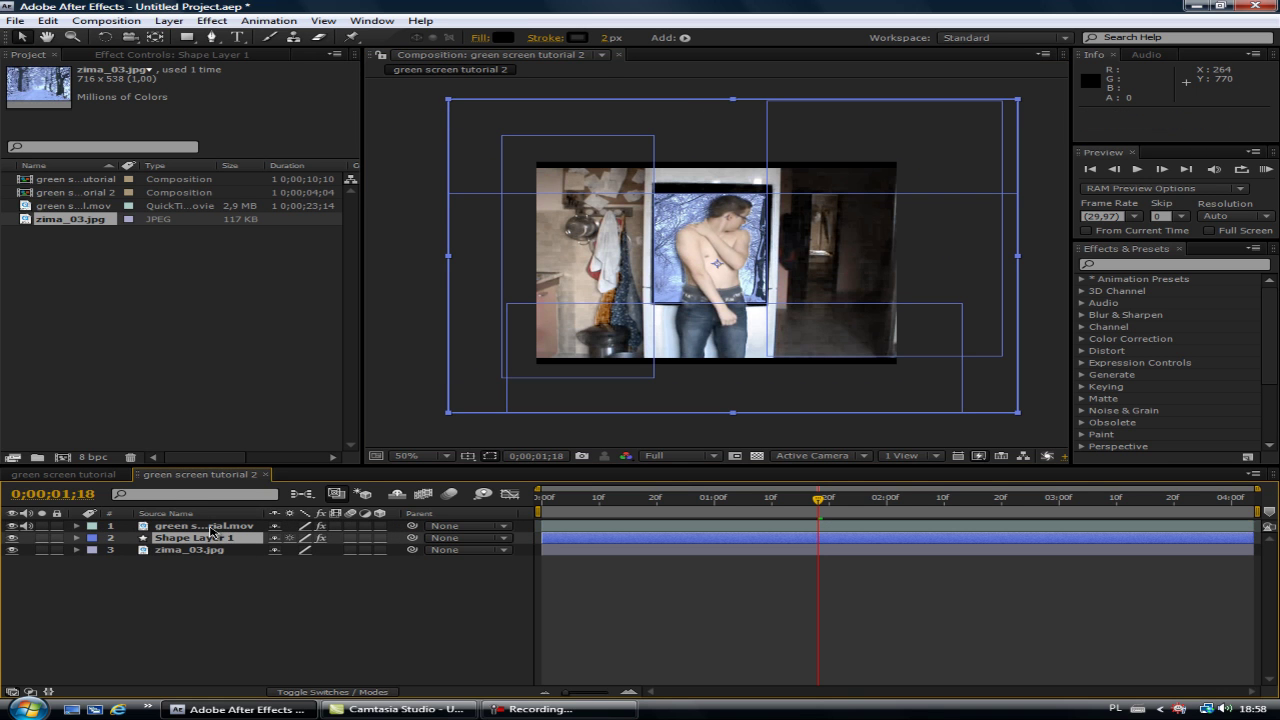
pyautogui.moveTo(212, 538); pyautogui.dragTo(214, 523)
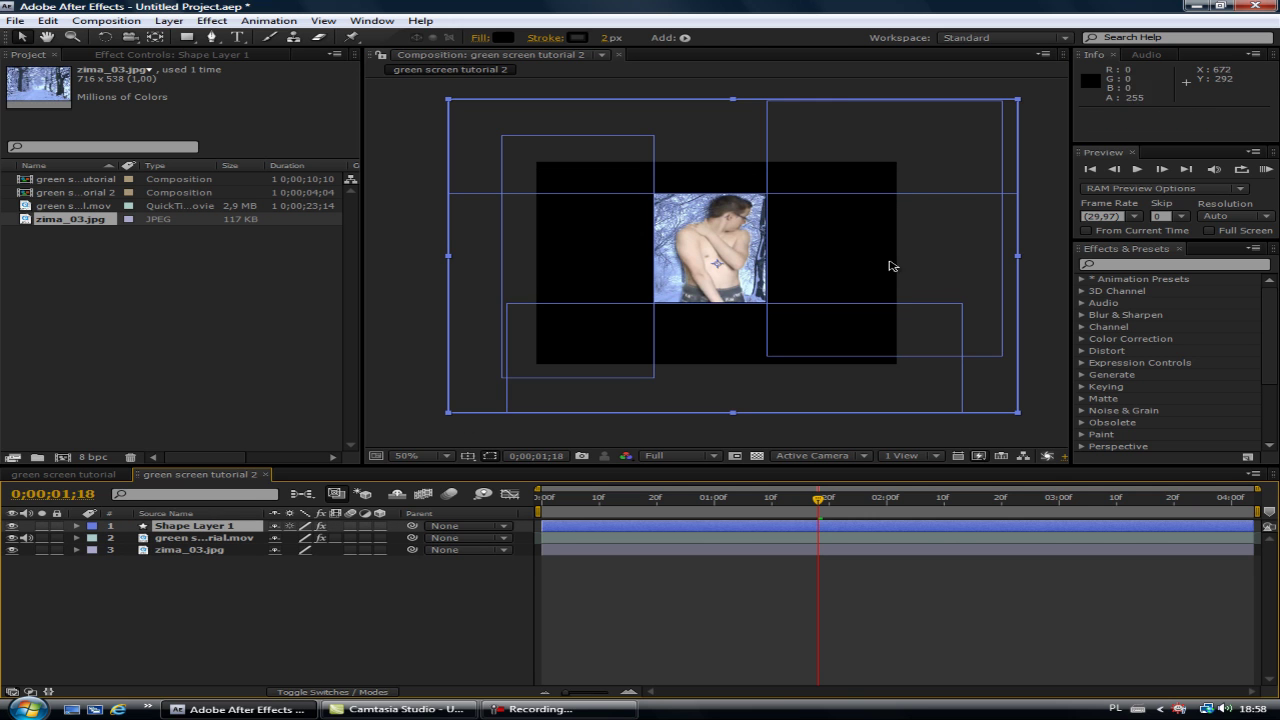
pyautogui.press('.')
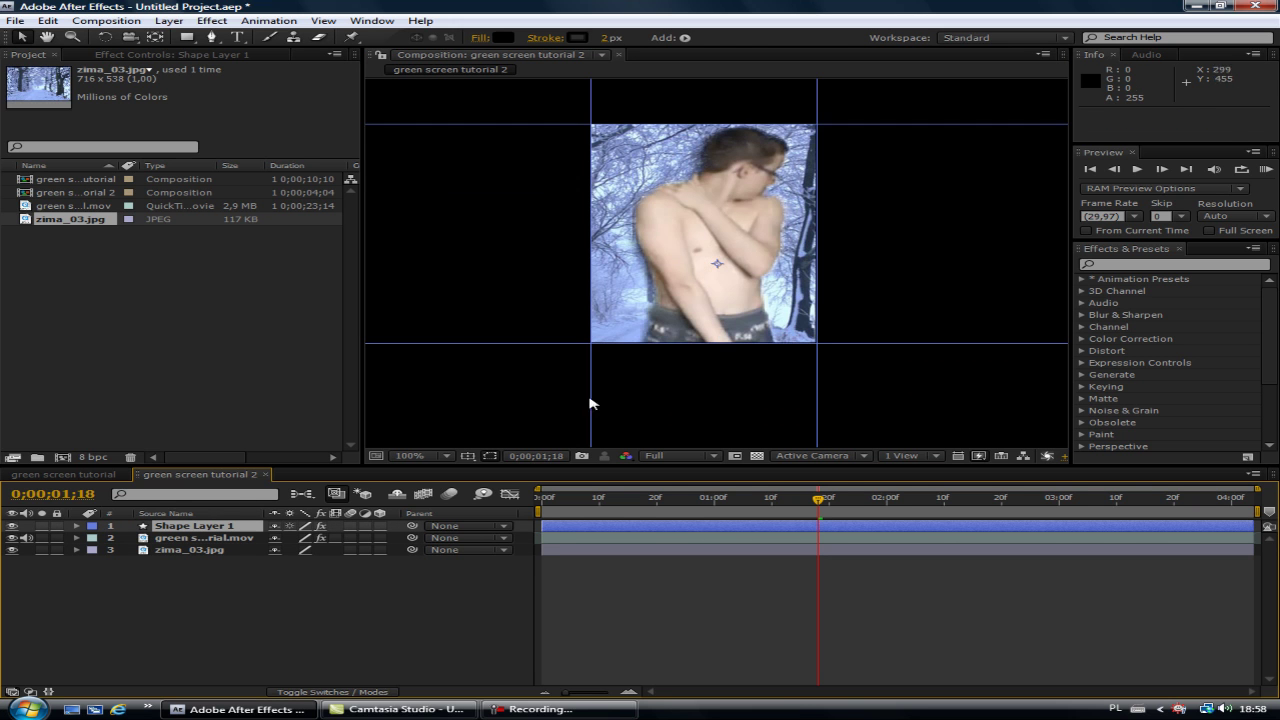
pyautogui.click(193, 529)
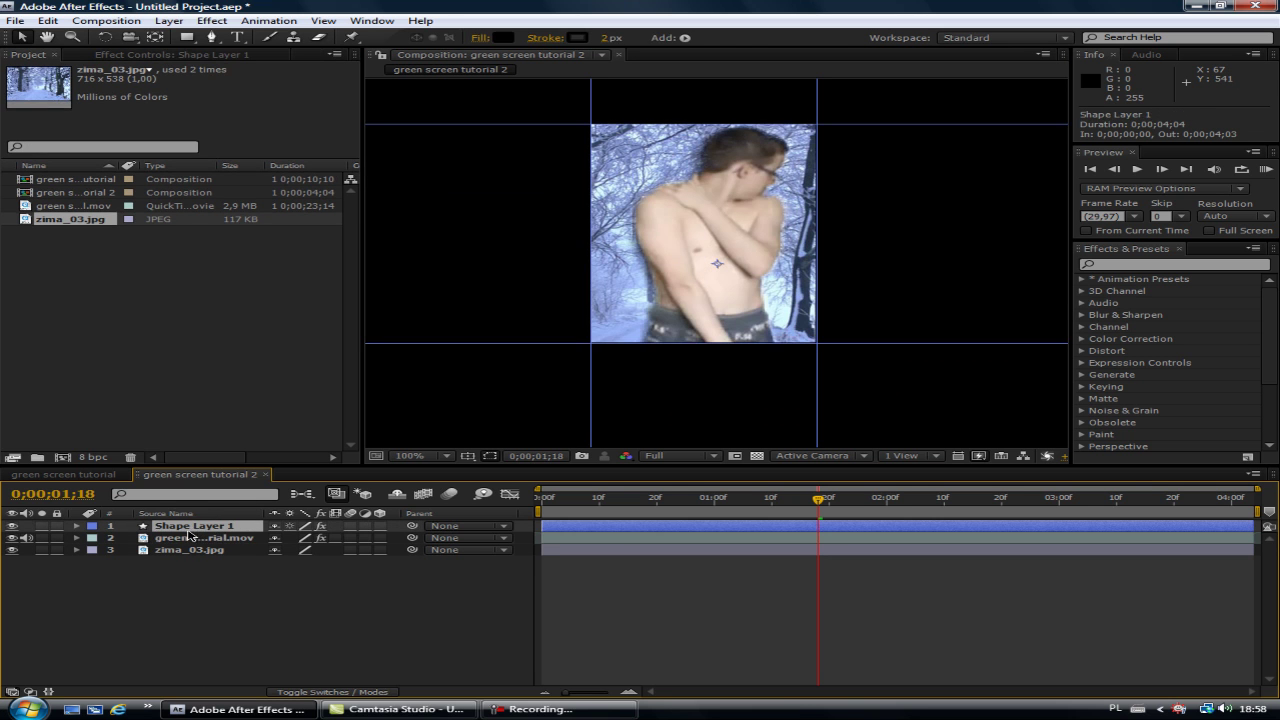
pyautogui.click(204, 580)
pyautogui.click(218, 525)
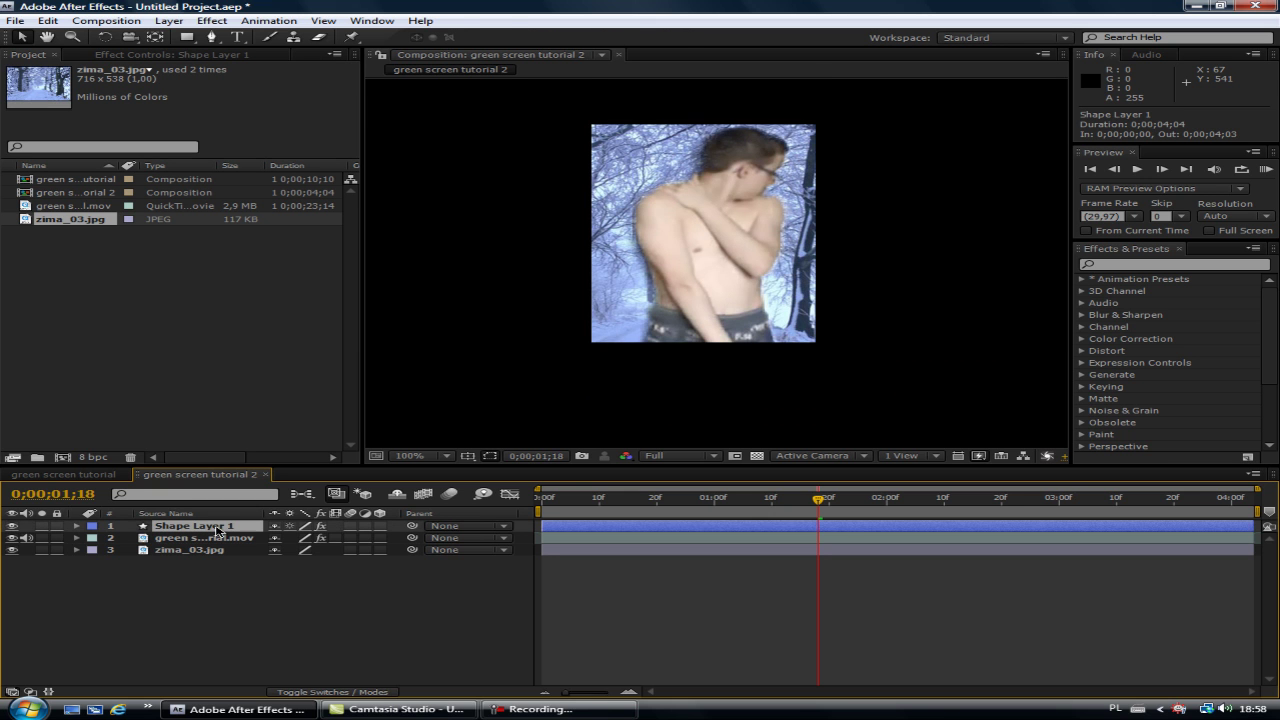
pyautogui.press('.')
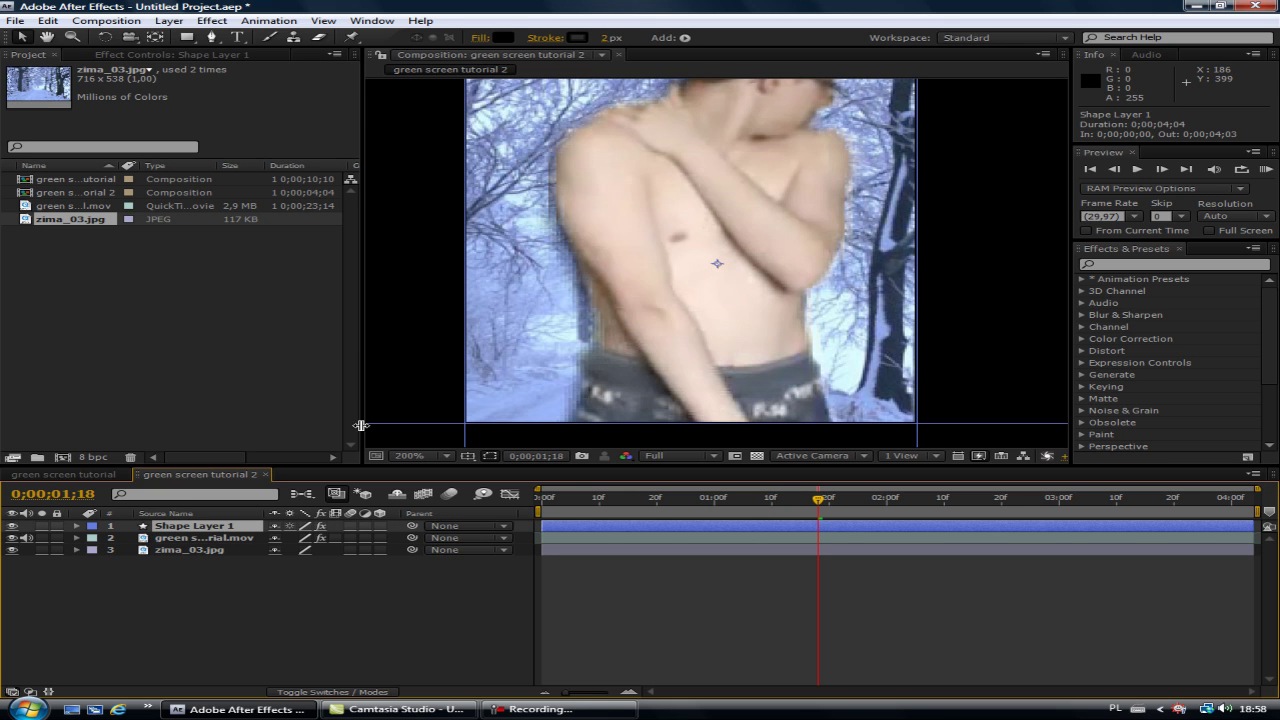
pyautogui.scroll(1, 720, 314)
pyautogui.scroll(-6, 720, 314)
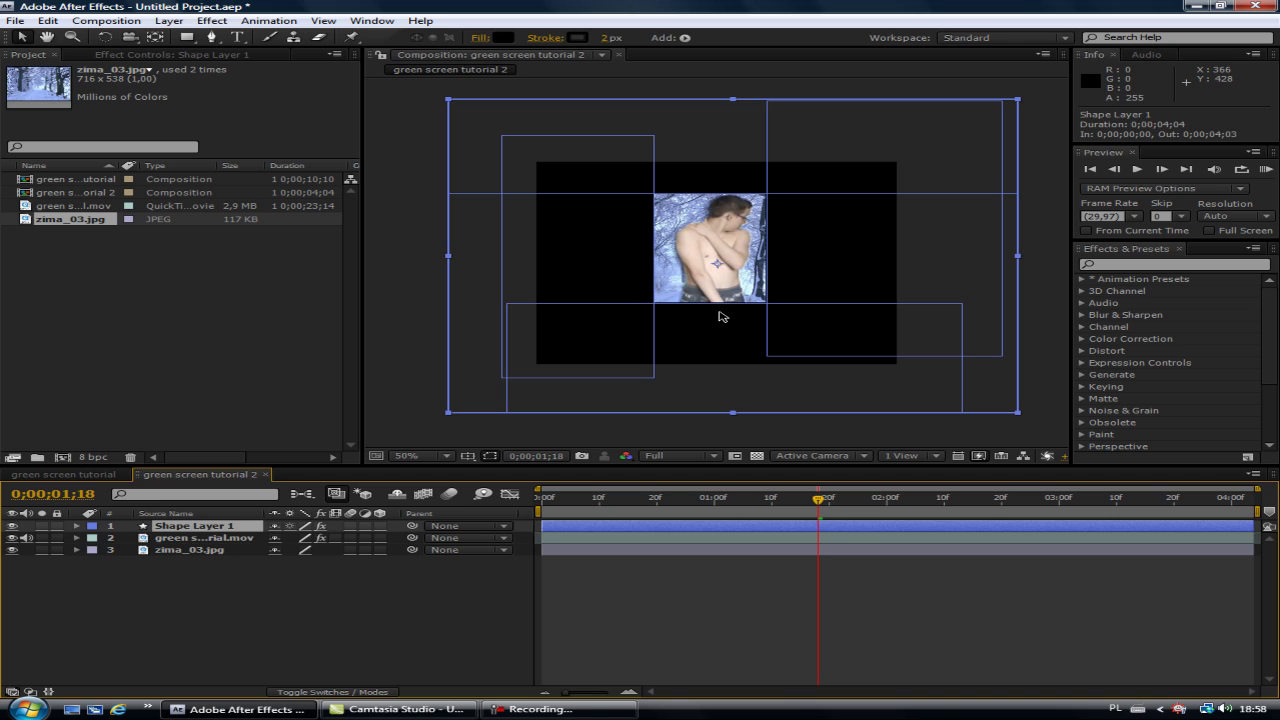
pyautogui.click(235, 593)
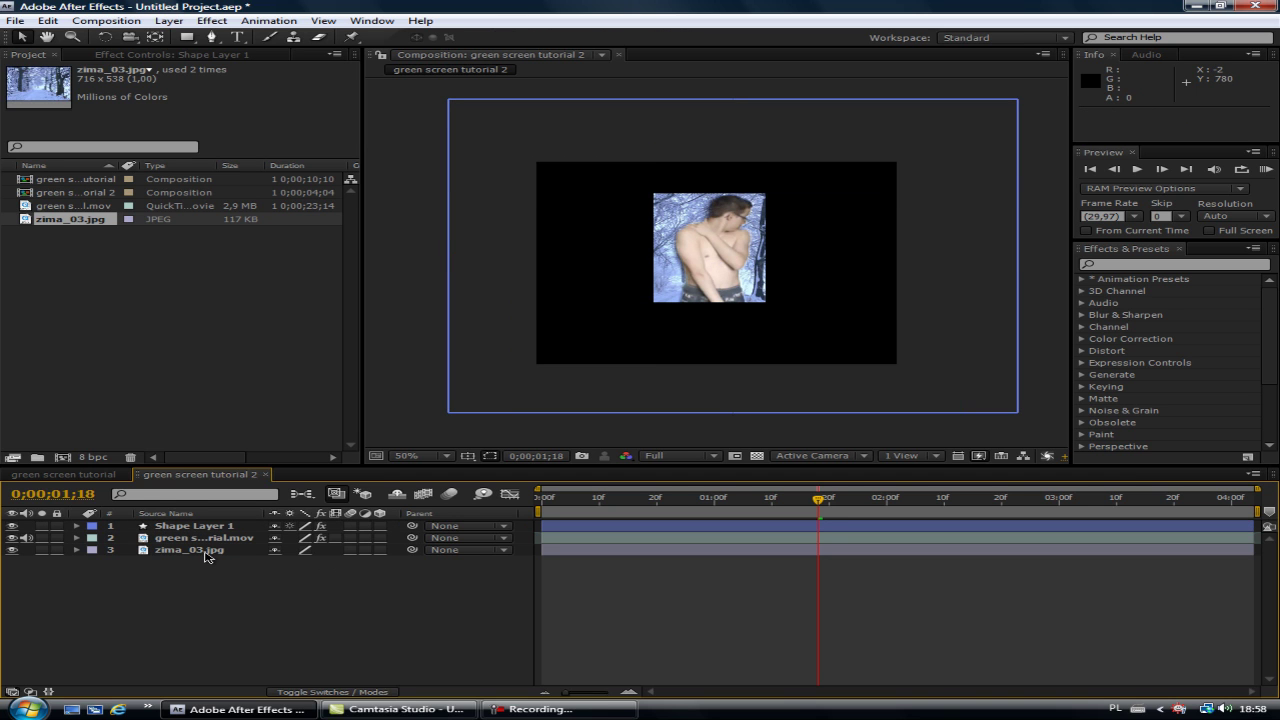
# Nudge the zima_03.jpg image right and undo an accidental Shape Layer 1 move.
pyautogui.click(170, 551)
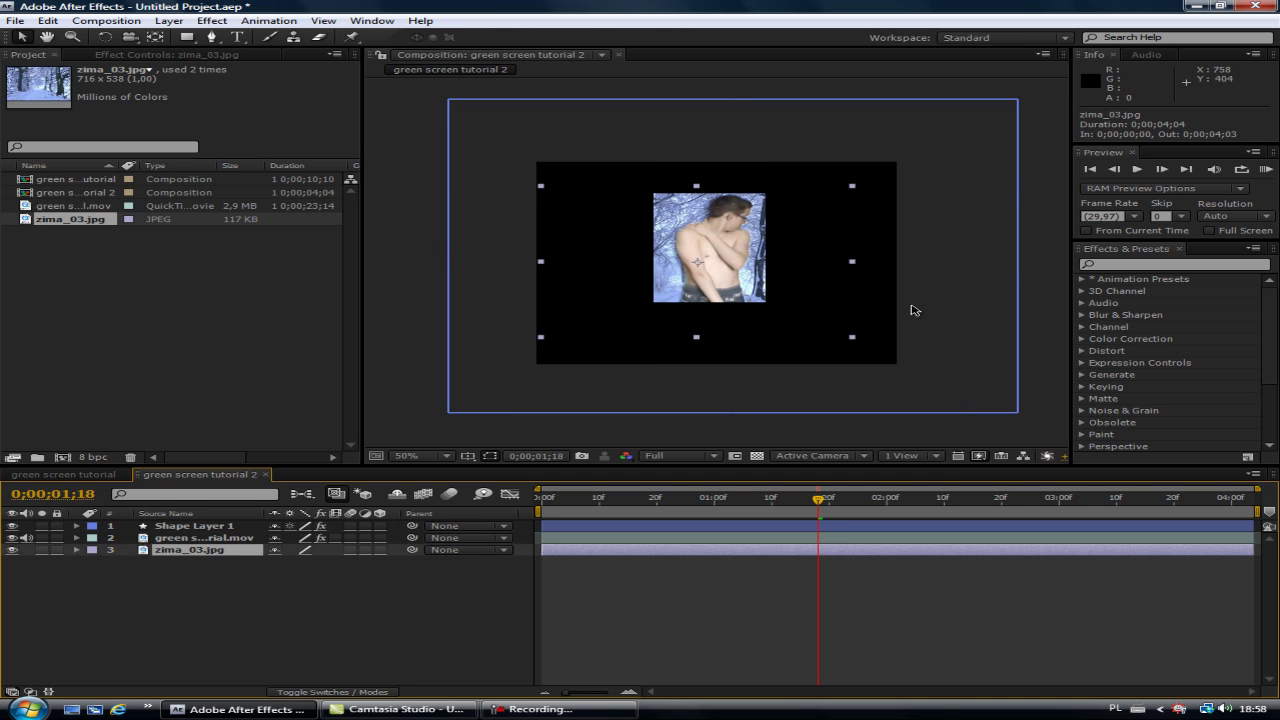
pyautogui.moveTo(787, 294); pyautogui.dragTo(808, 292)
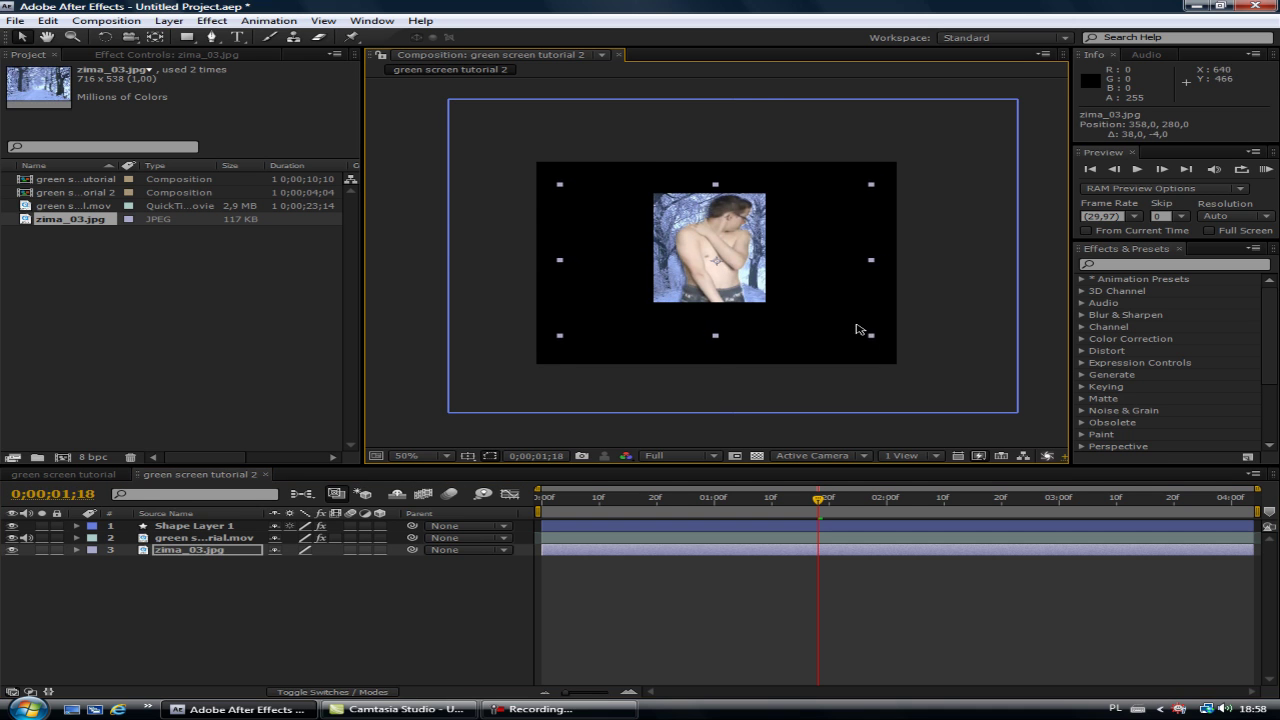
pyautogui.moveTo(871, 340); pyautogui.dragTo(830, 330)
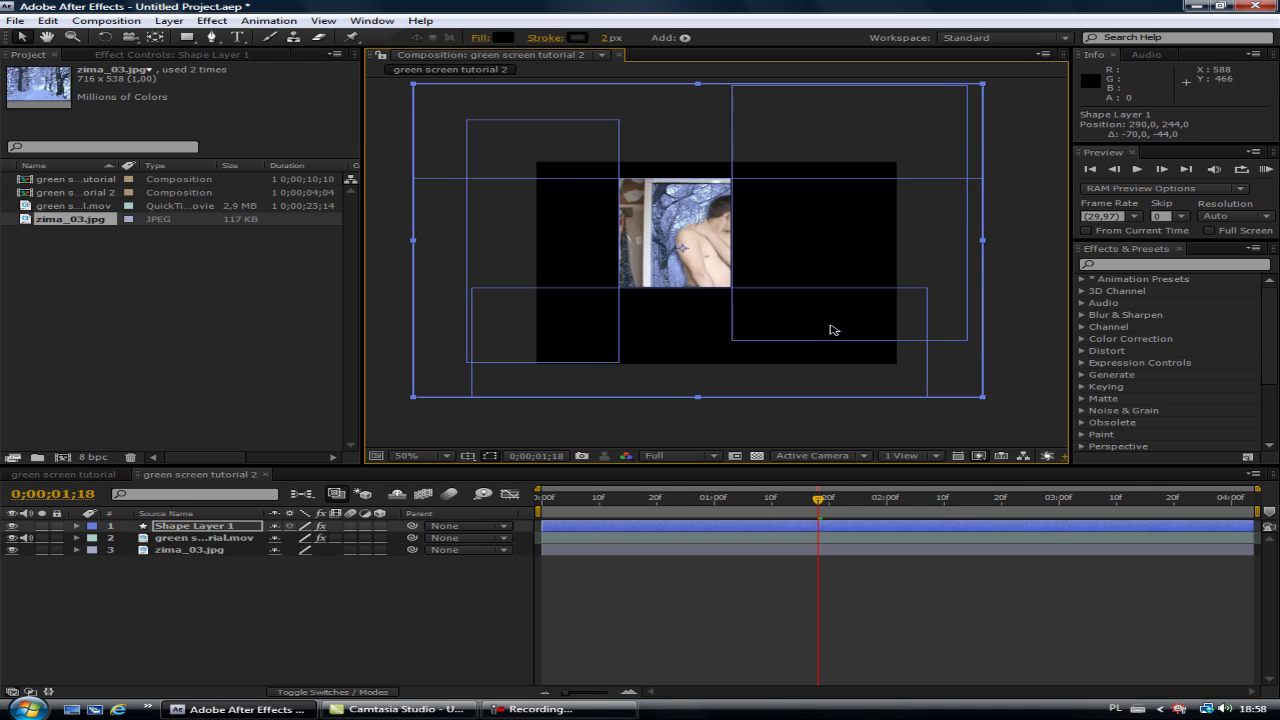
pyautogui.hotkey('ctrl', 'z')
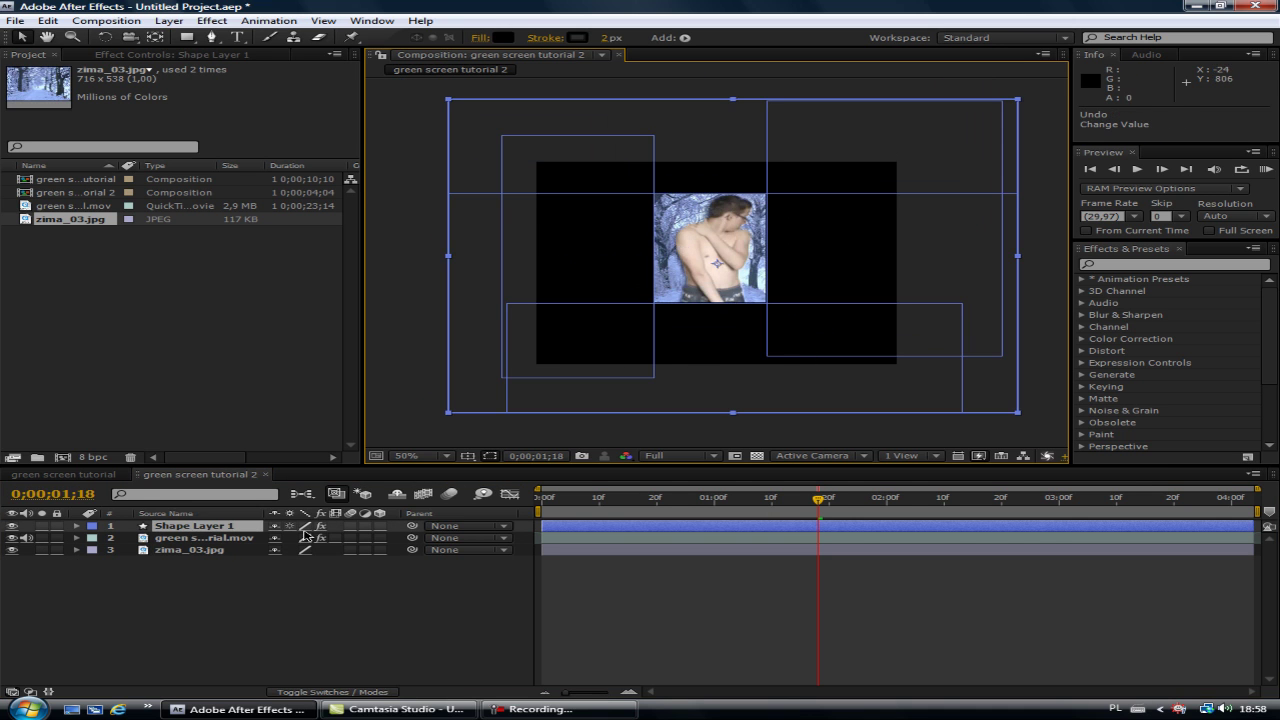
pyautogui.click(181, 541)
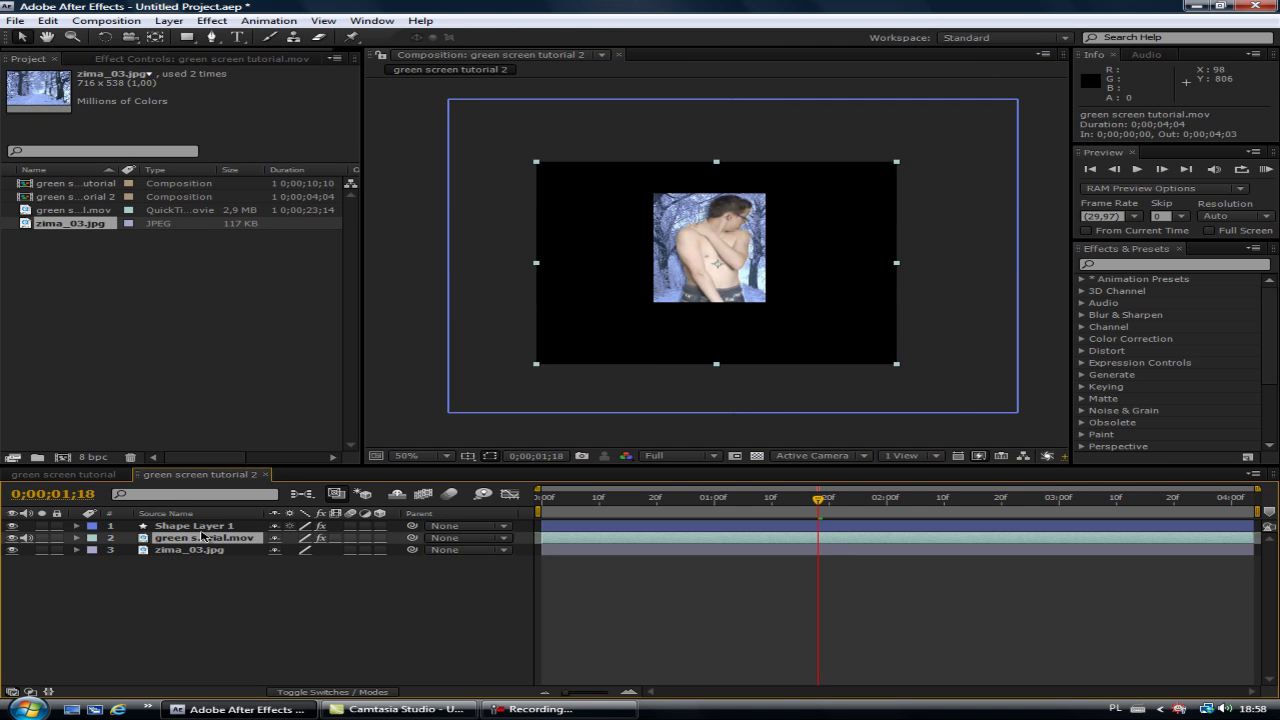
pyautogui.click(207, 551)
# Reposition the forest image up-left and resize it by its corner handle.
pyautogui.moveTo(871, 340); pyautogui.dragTo(778, 318)
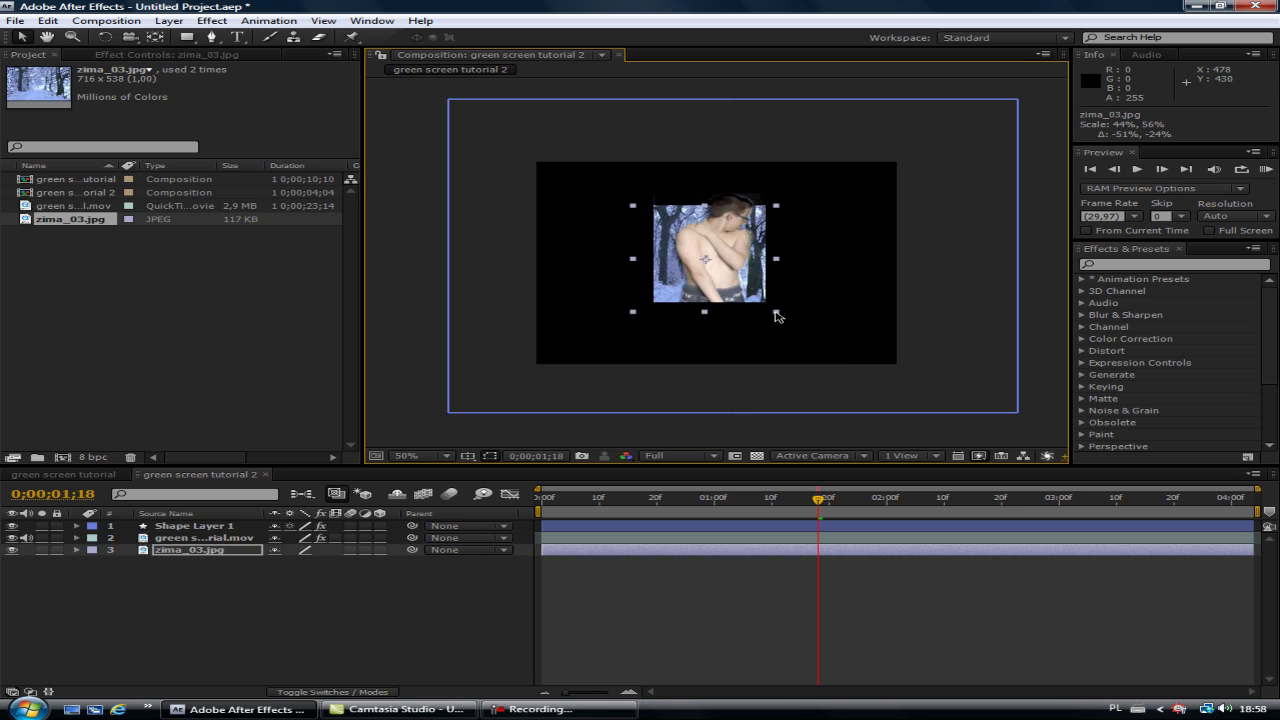
pyautogui.moveTo(776, 316)
pyautogui.mouseDown()
pyautogui.moveTo(768, 283)
pyautogui.moveTo(781, 306)
pyautogui.mouseUp()
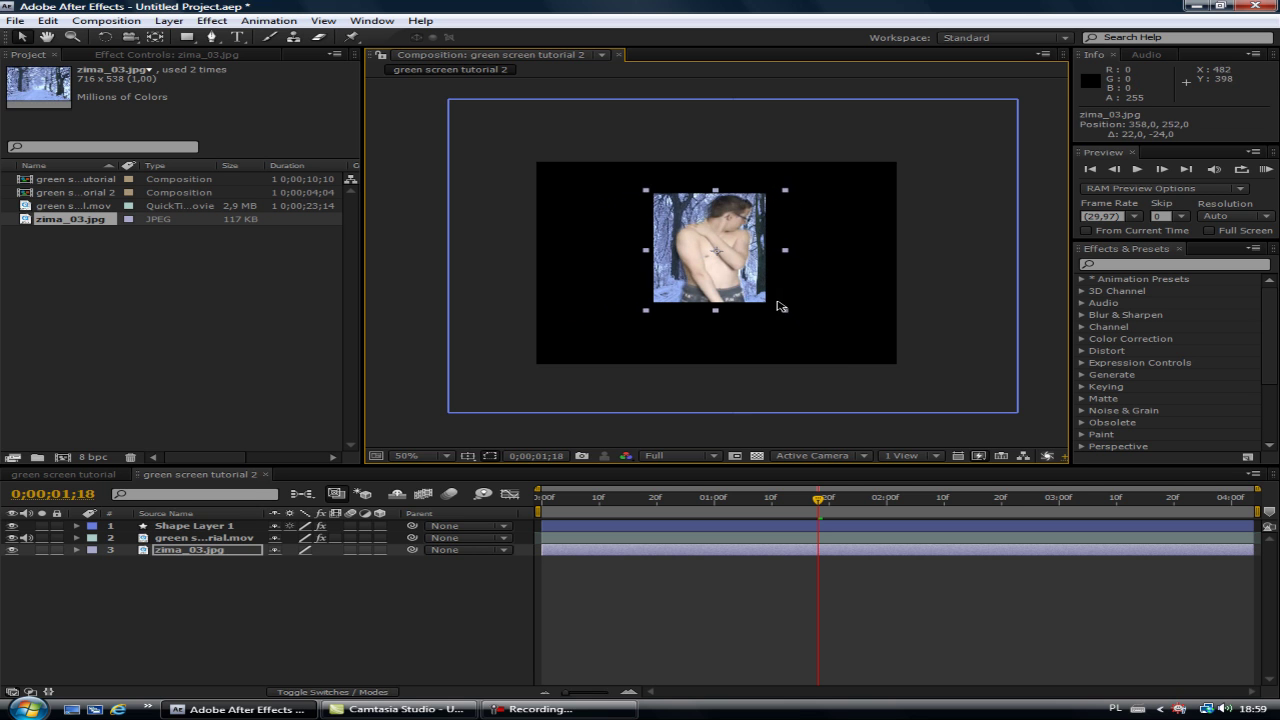
pyautogui.moveTo(787, 193); pyautogui.dragTo(731, 205)
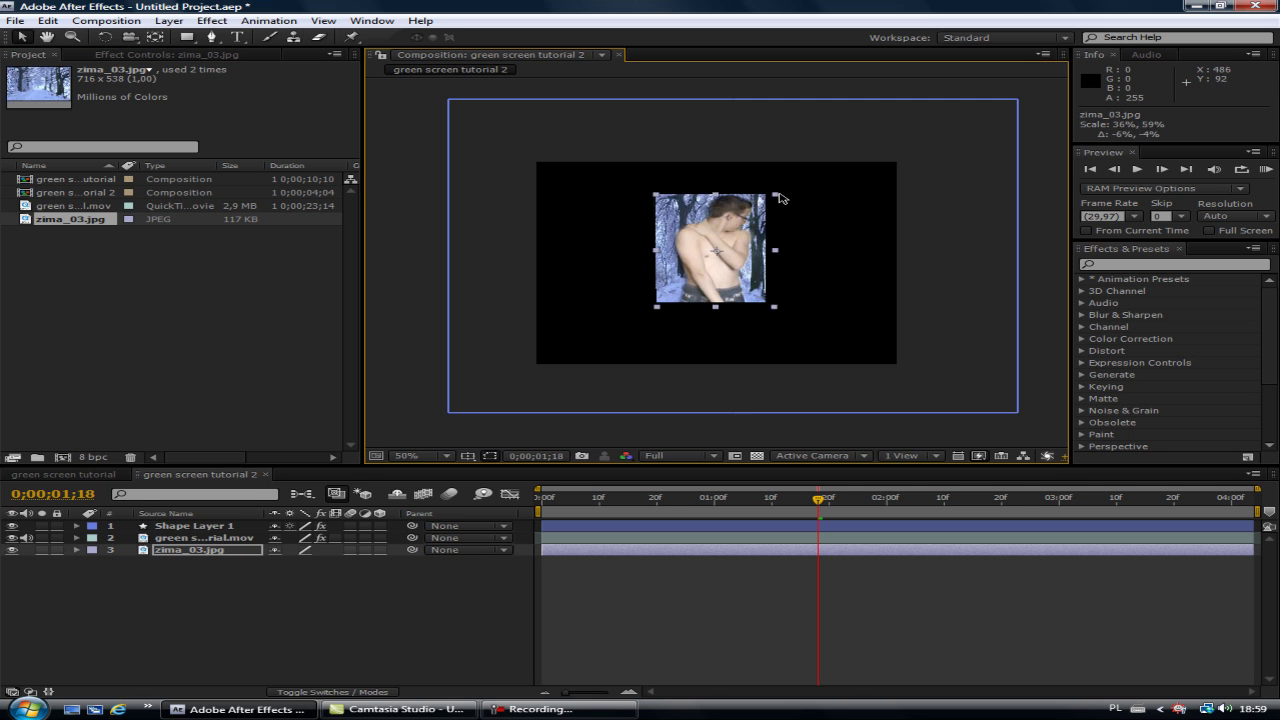
pyautogui.moveTo(764, 207)
pyautogui.mouseDown()
pyautogui.moveTo(785, 195)
pyautogui.moveTo(772, 188)
pyautogui.mouseUp()
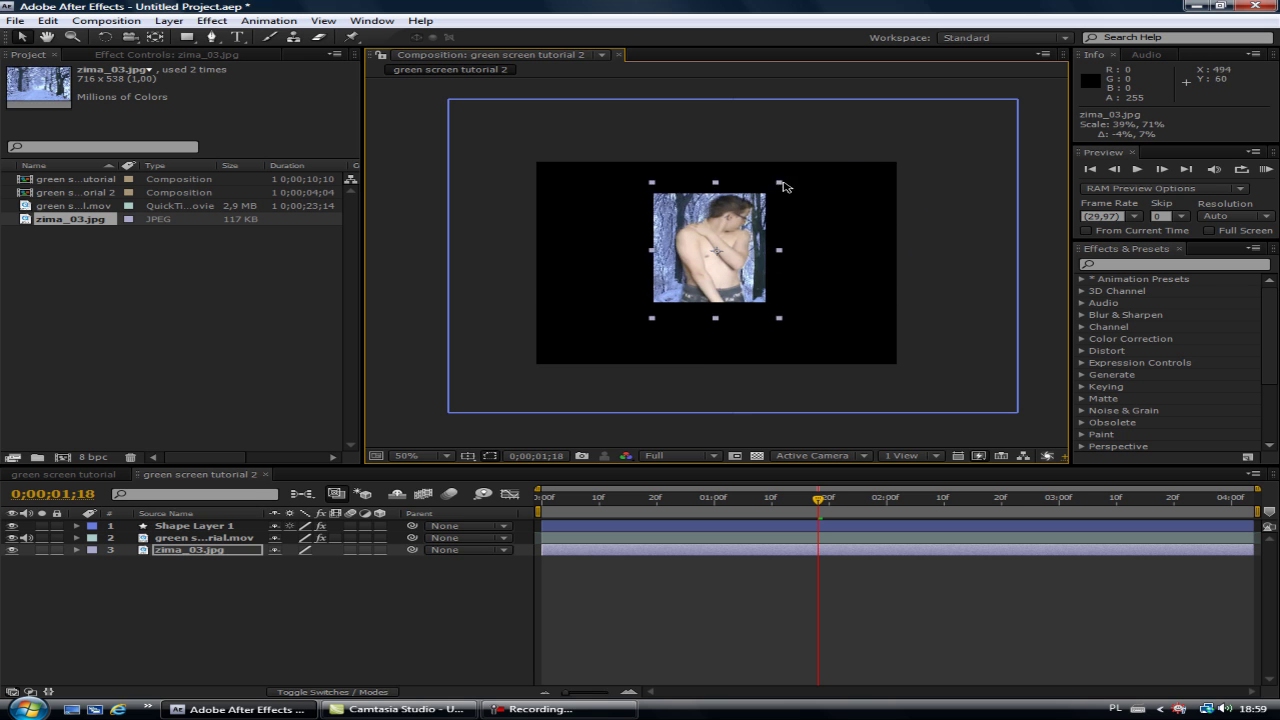
pyautogui.moveTo(772, 188); pyautogui.dragTo(787, 190)
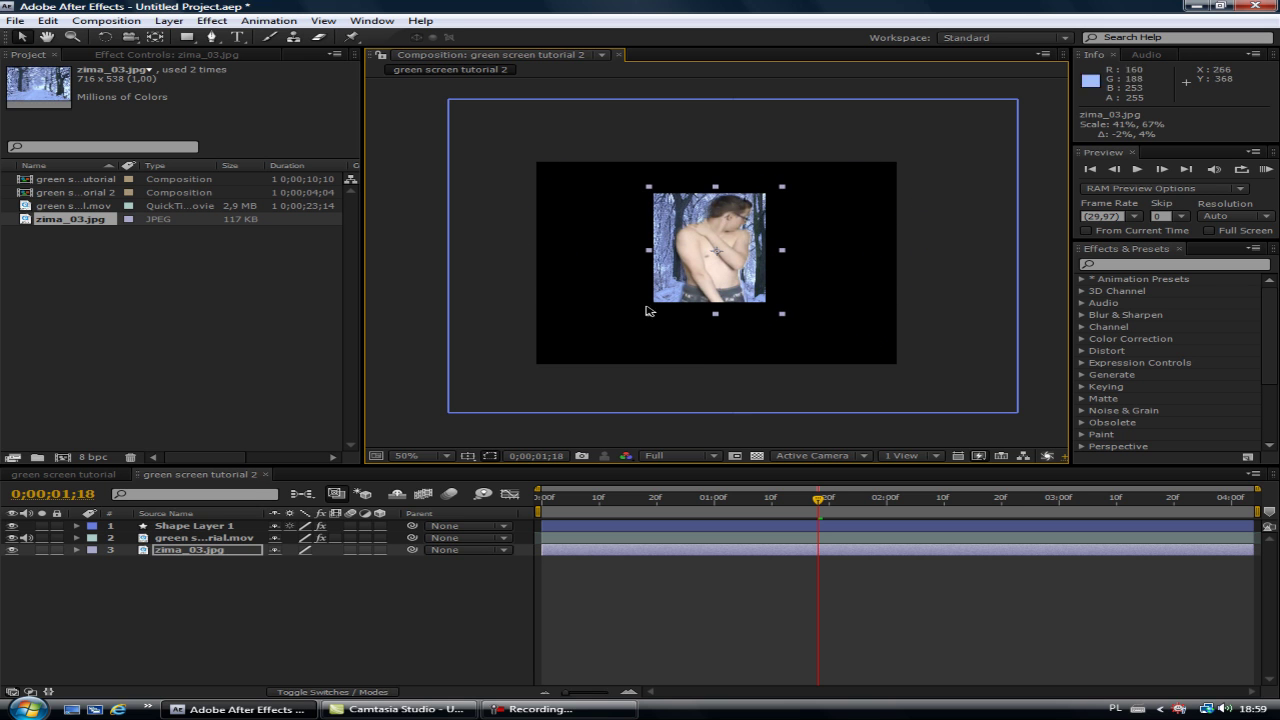
pyautogui.click(412, 660)
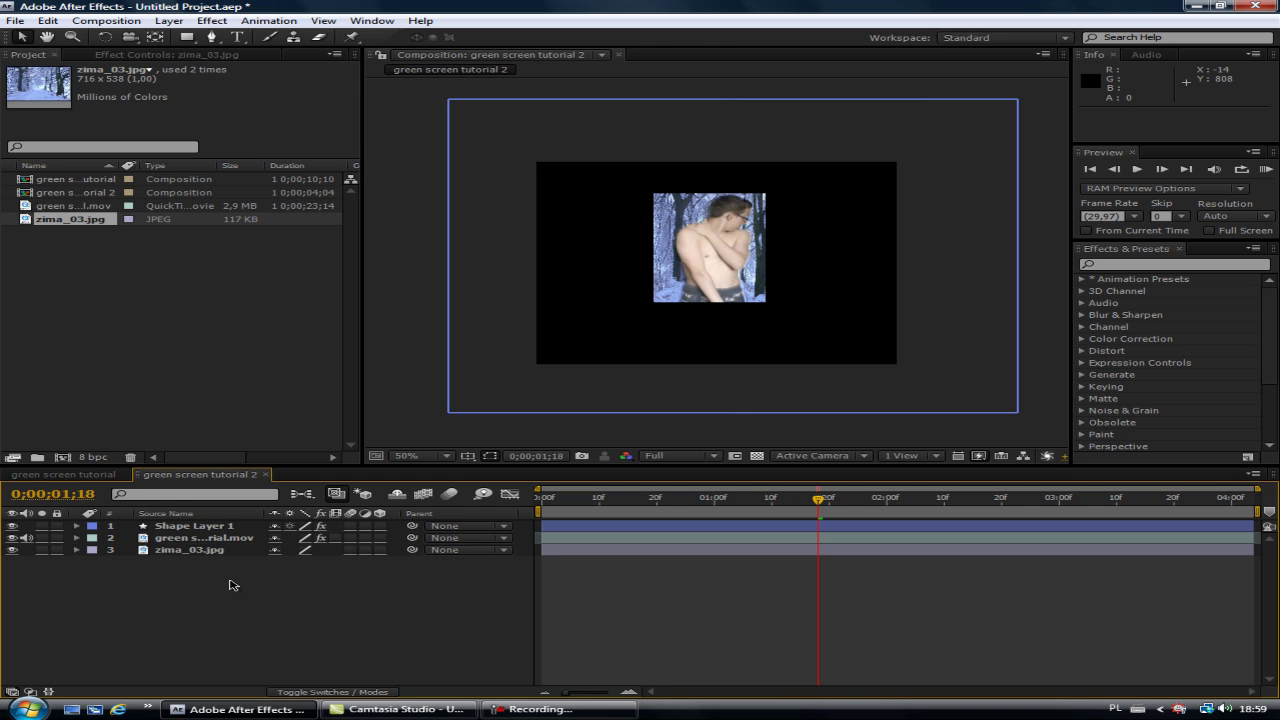
# Scale all three layers up together, shift them down-right, and check an early frame.
pyautogui.moveTo(200, 568); pyautogui.dragTo(207, 530)
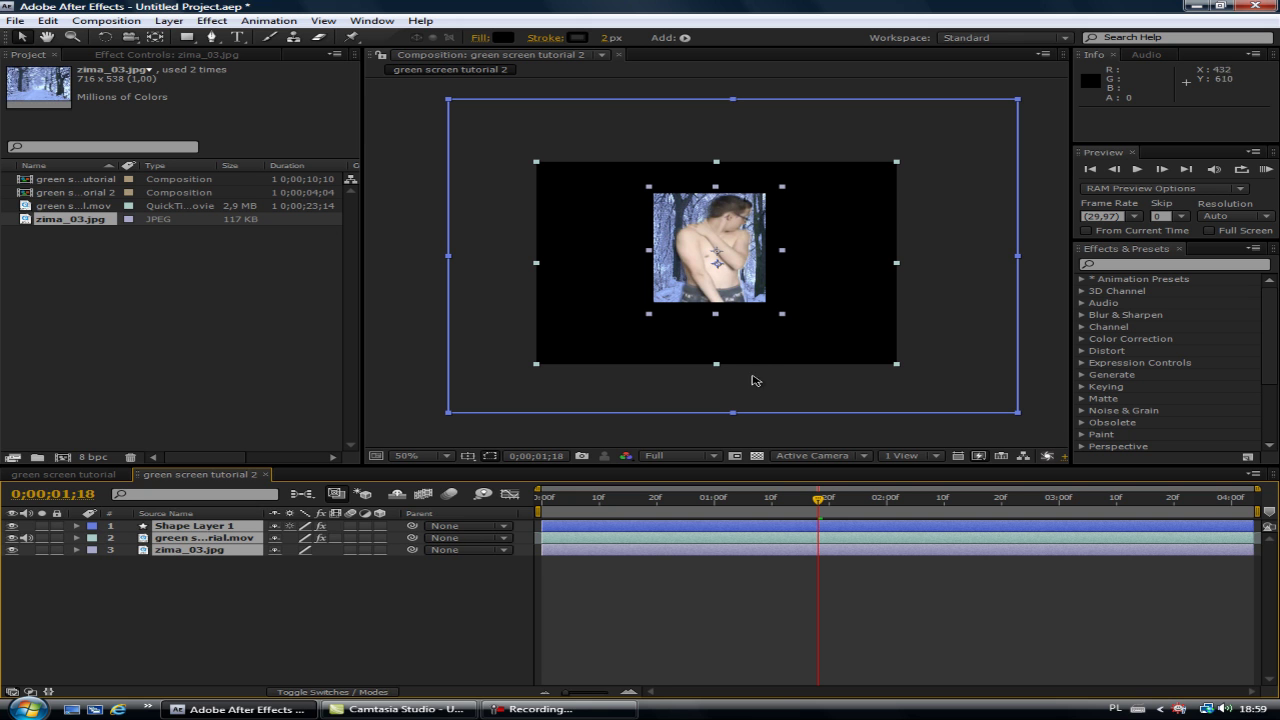
pyautogui.moveTo(897, 163); pyautogui.dragTo(1122, 90)
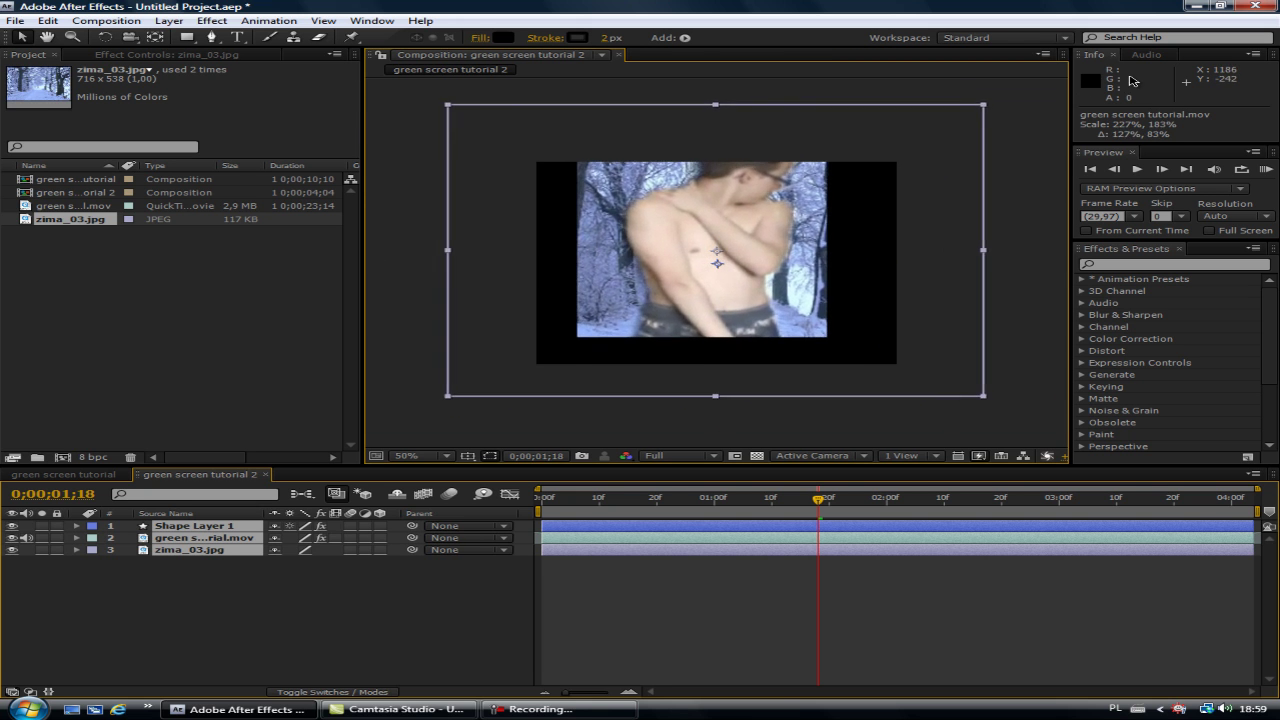
pyautogui.moveTo(719, 234); pyautogui.dragTo(726, 255)
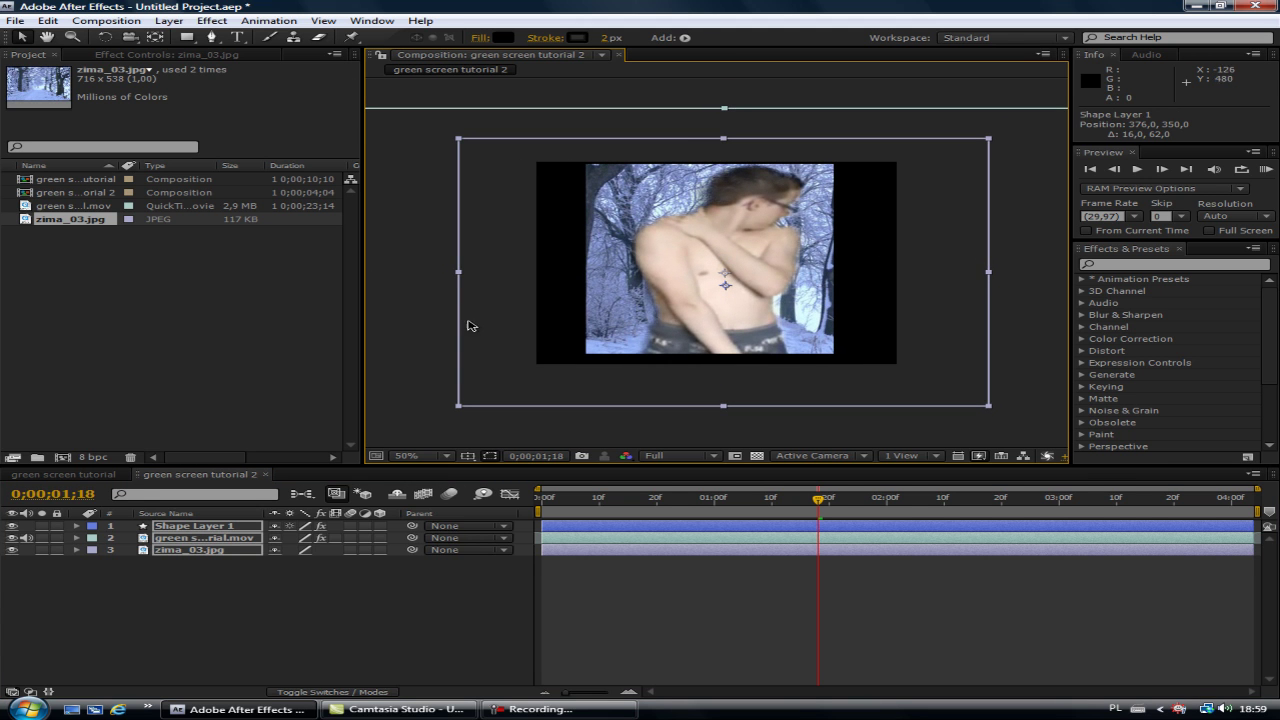
pyautogui.moveTo(816, 502); pyautogui.dragTo(565, 514)
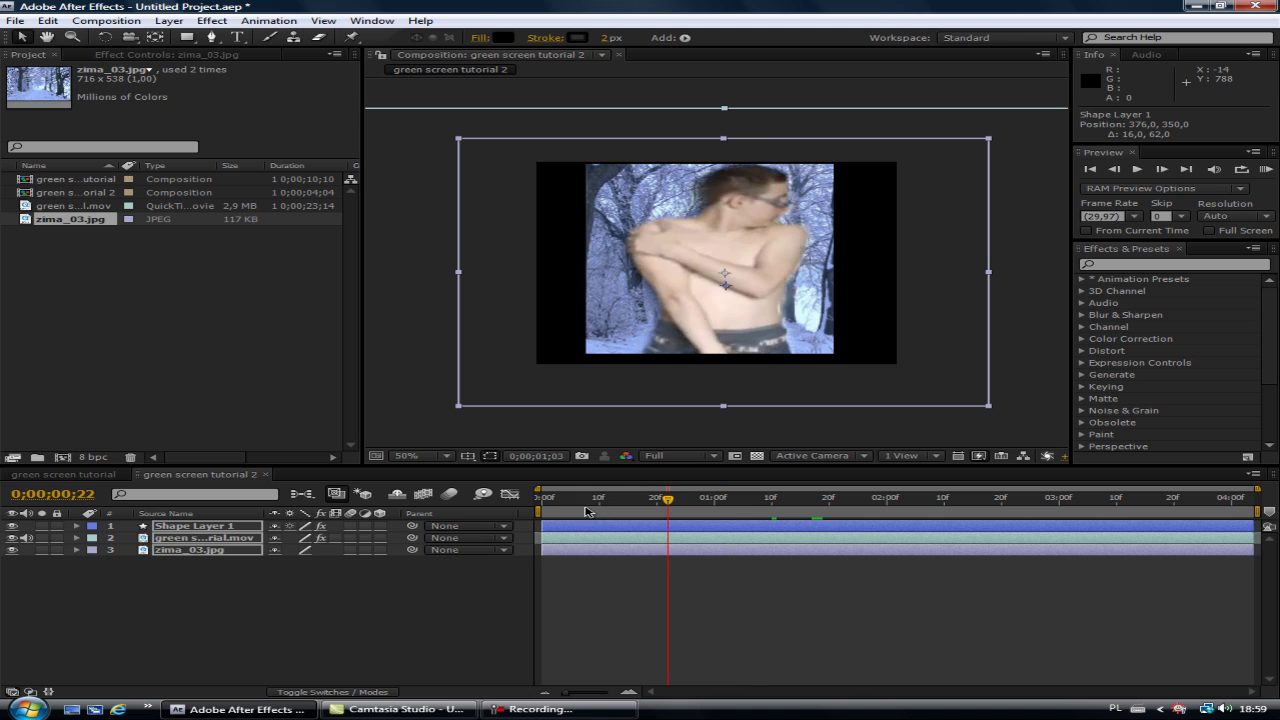